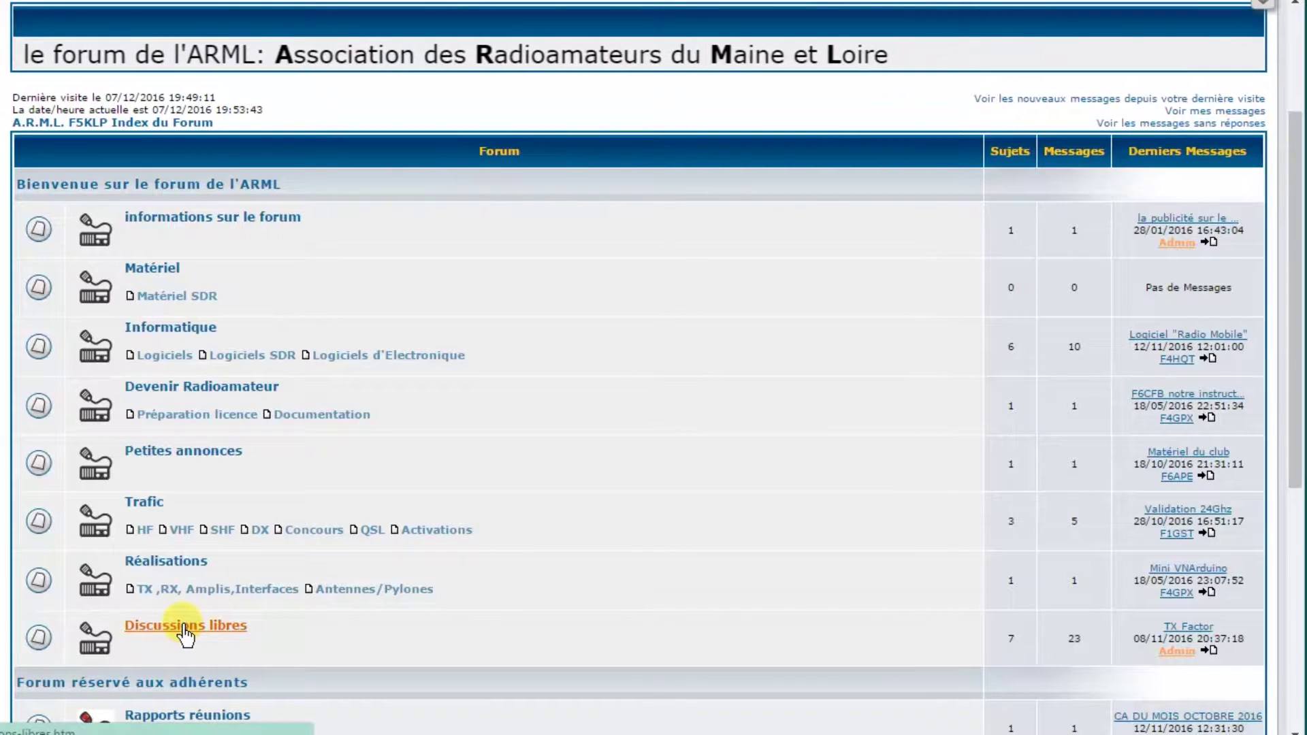
# - Open a reply to the topic "Histoire de la TSF" in the Discussions libres forum
pyautogui.click(184, 630)
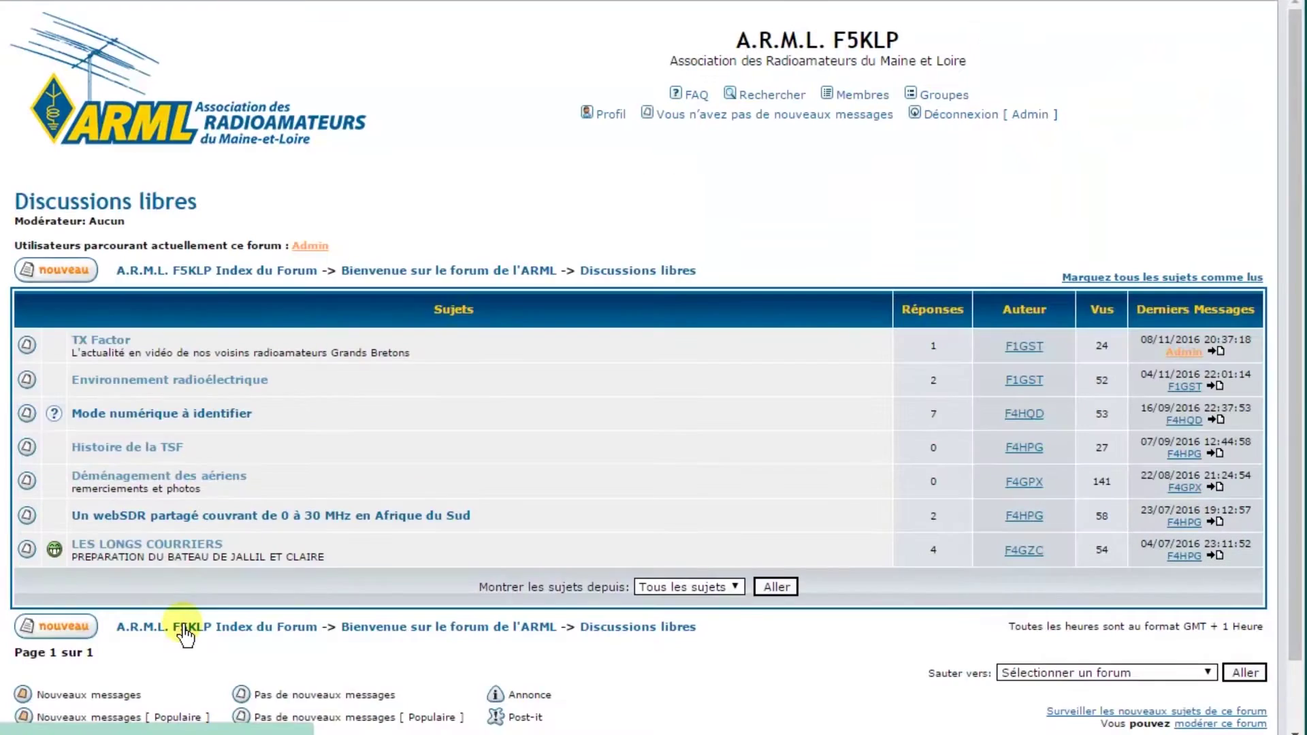
pyautogui.click(146, 456)
pyautogui.scroll(-4, 487, 490)
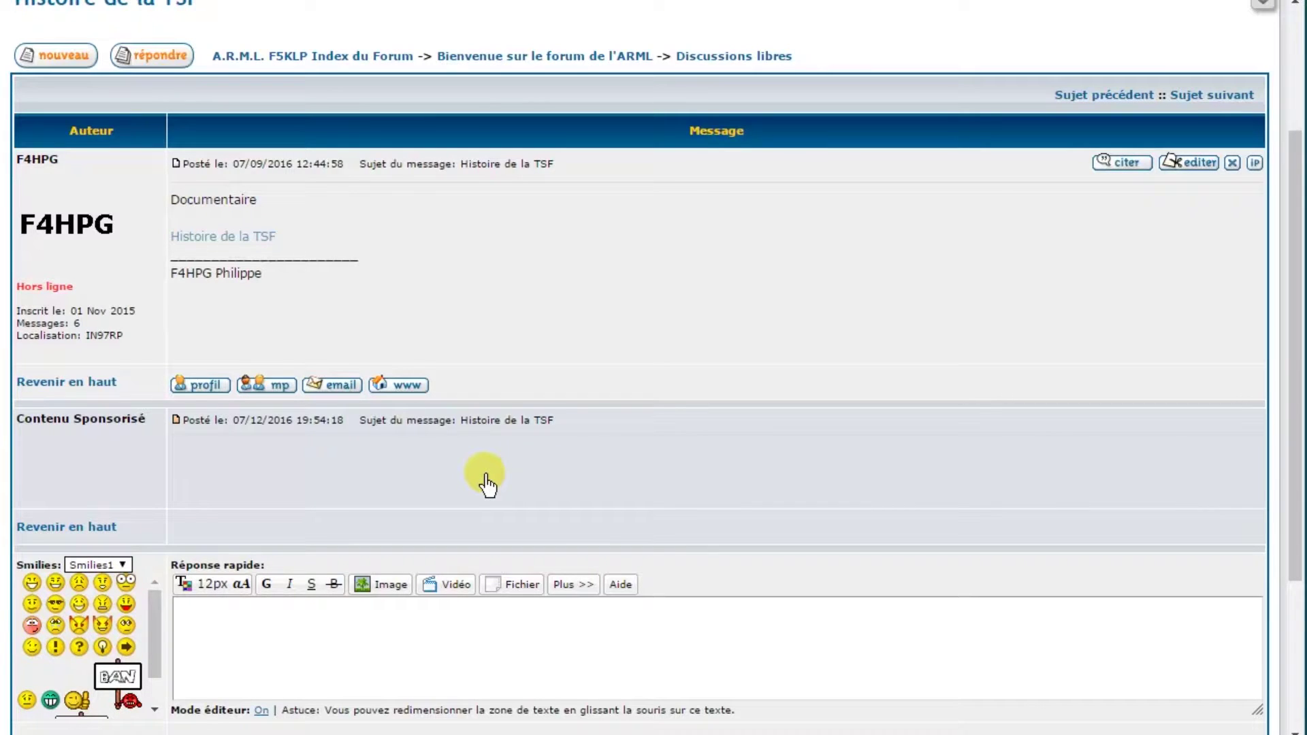
pyautogui.scroll(-3, 488, 485)
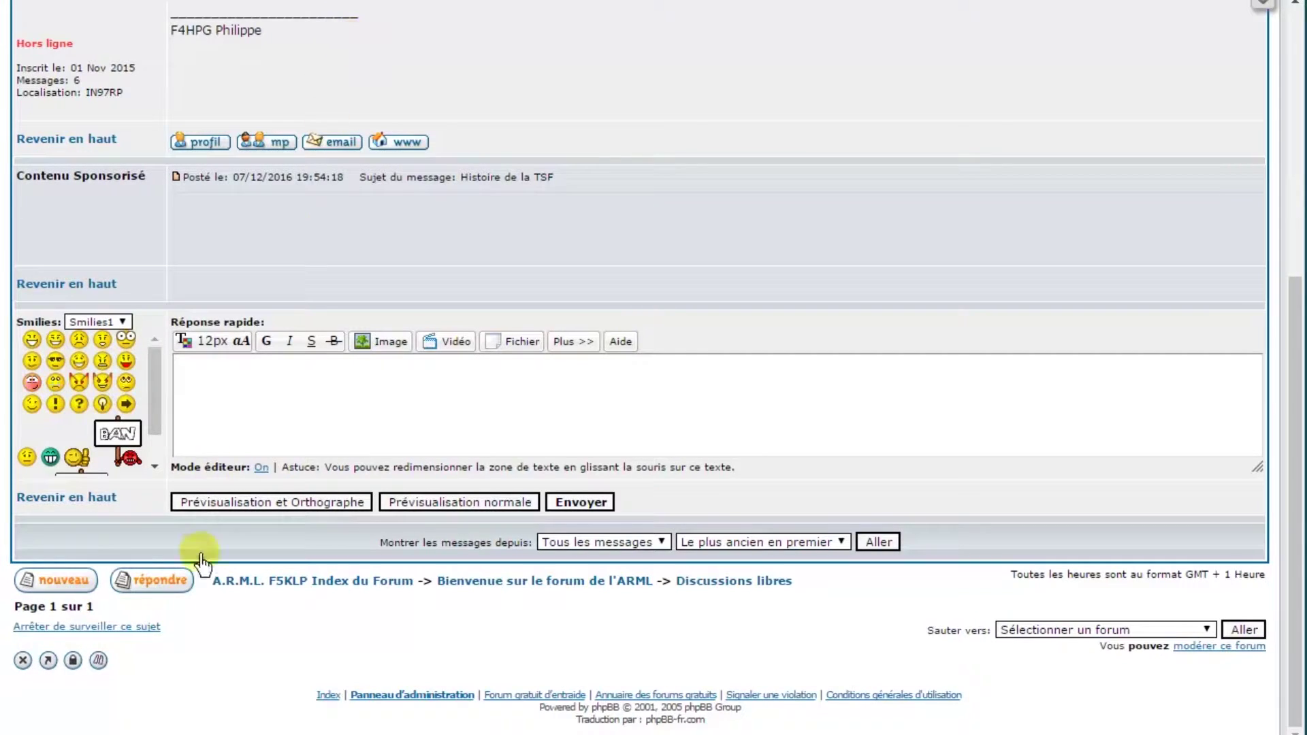
pyautogui.click(173, 585)
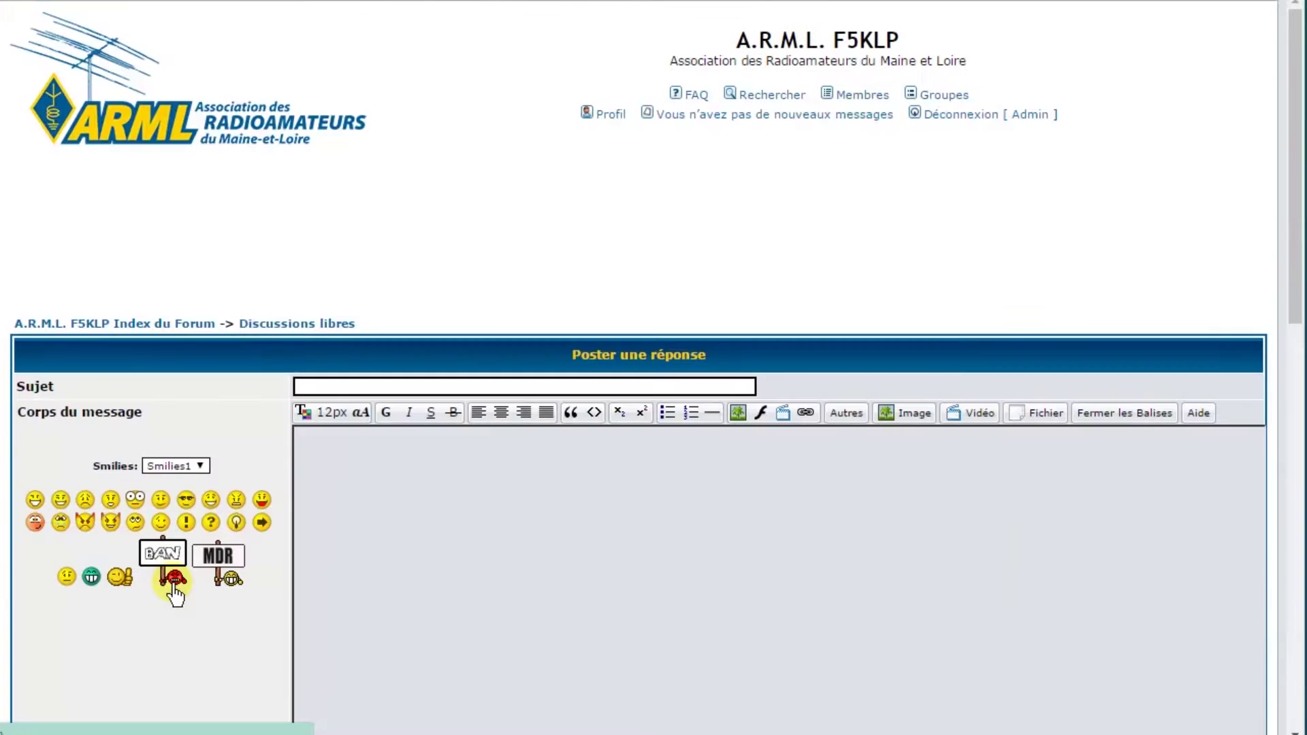
# - Enter the subject "essai image" and the message text "essai image dans un message.", followed by a new line
pyautogui.scroll(-3, 192, 538)
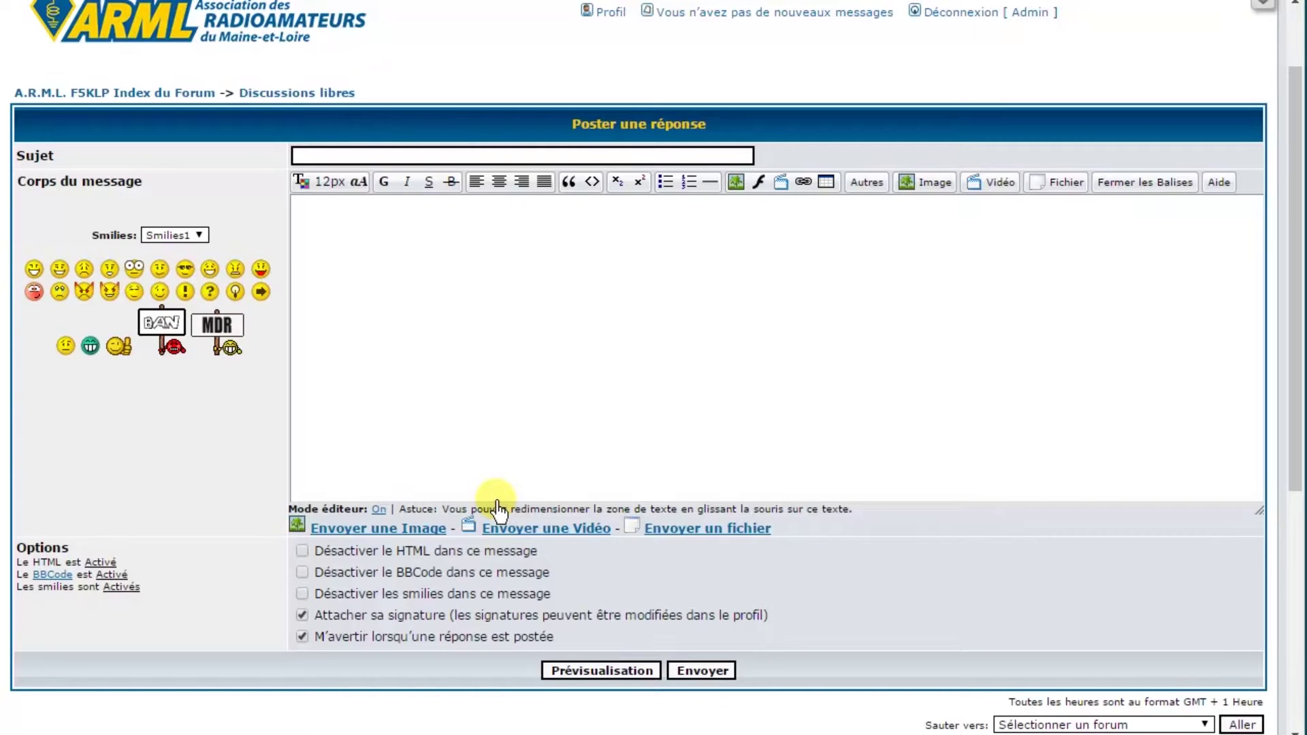
pyautogui.click(349, 165)
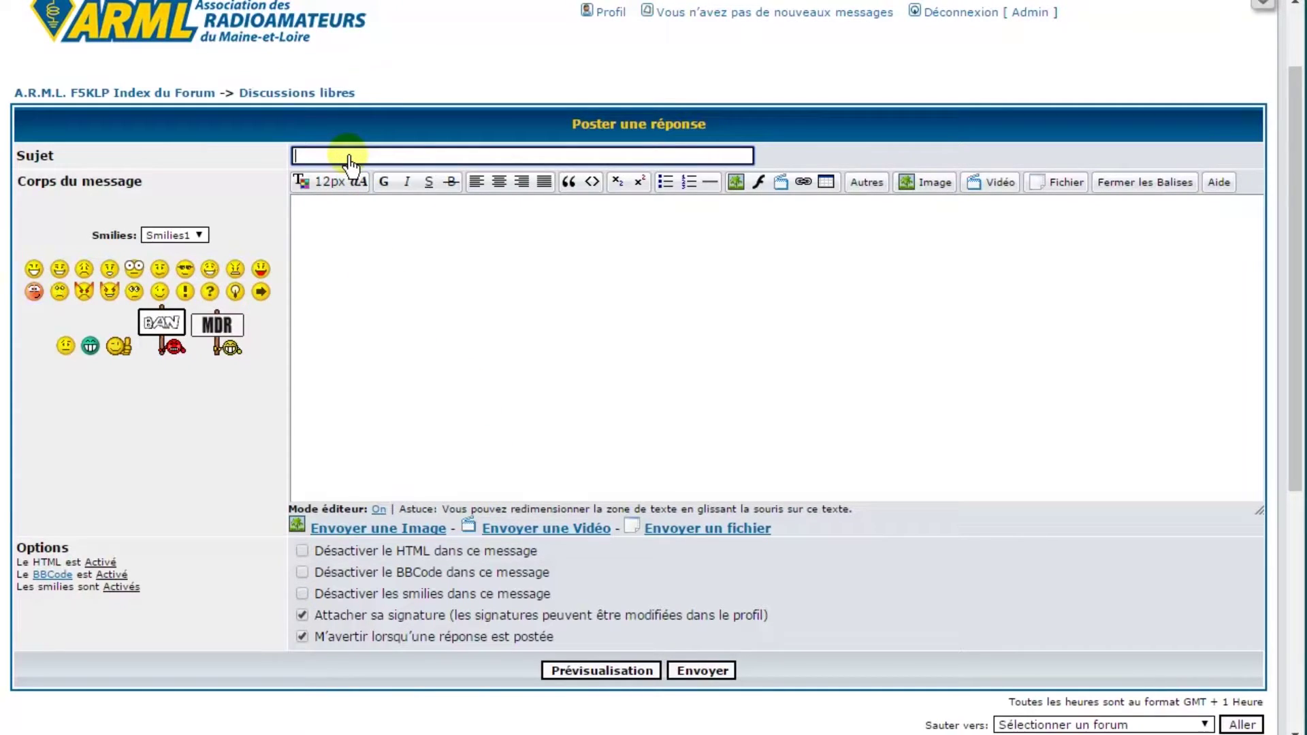
pyautogui.write('essai image')
pyautogui.click(359, 220)
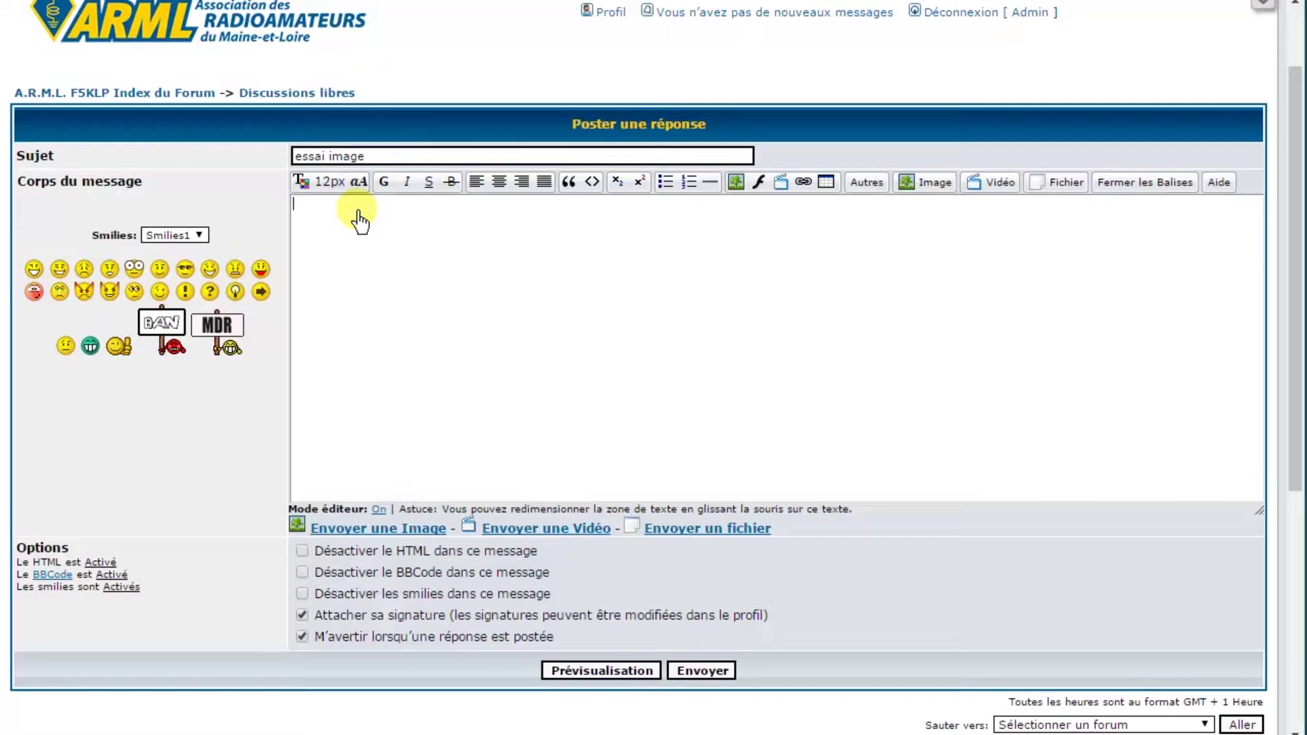
pyautogui.write('essai image dans un message')
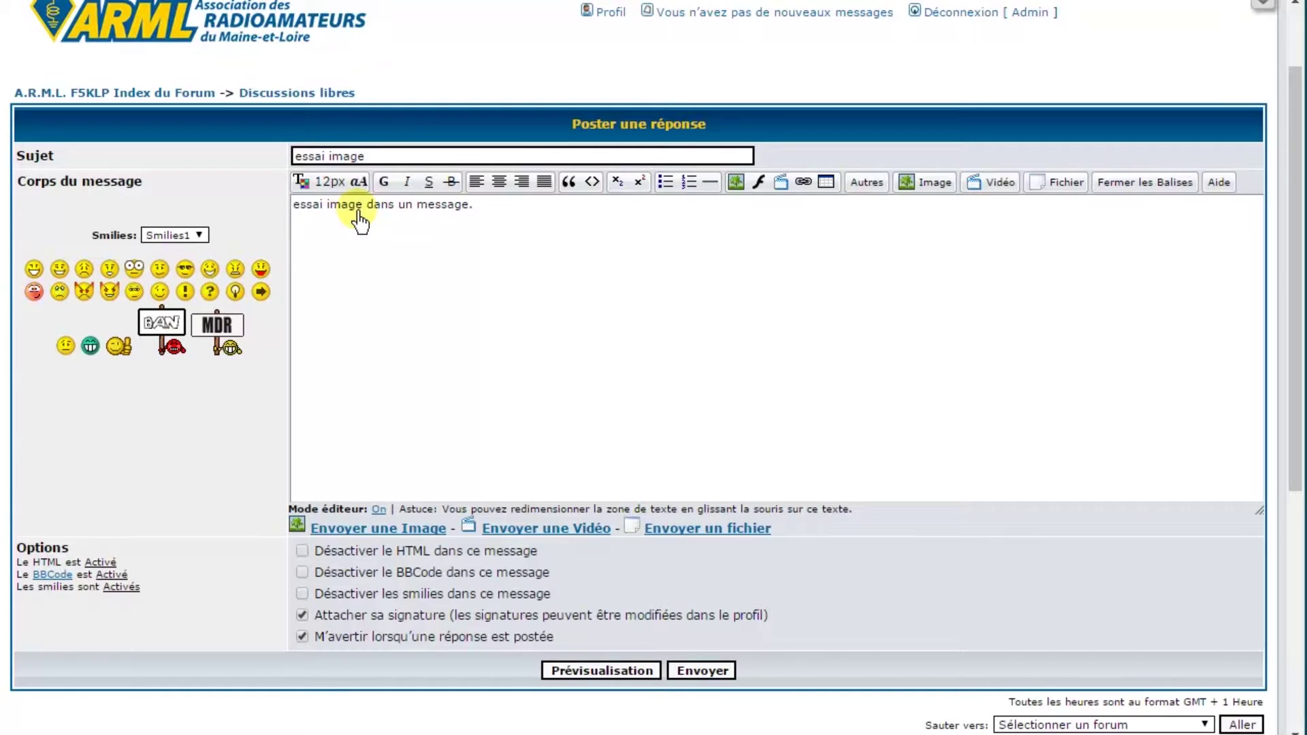
pyautogui.write('.')
pyautogui.press('Return')
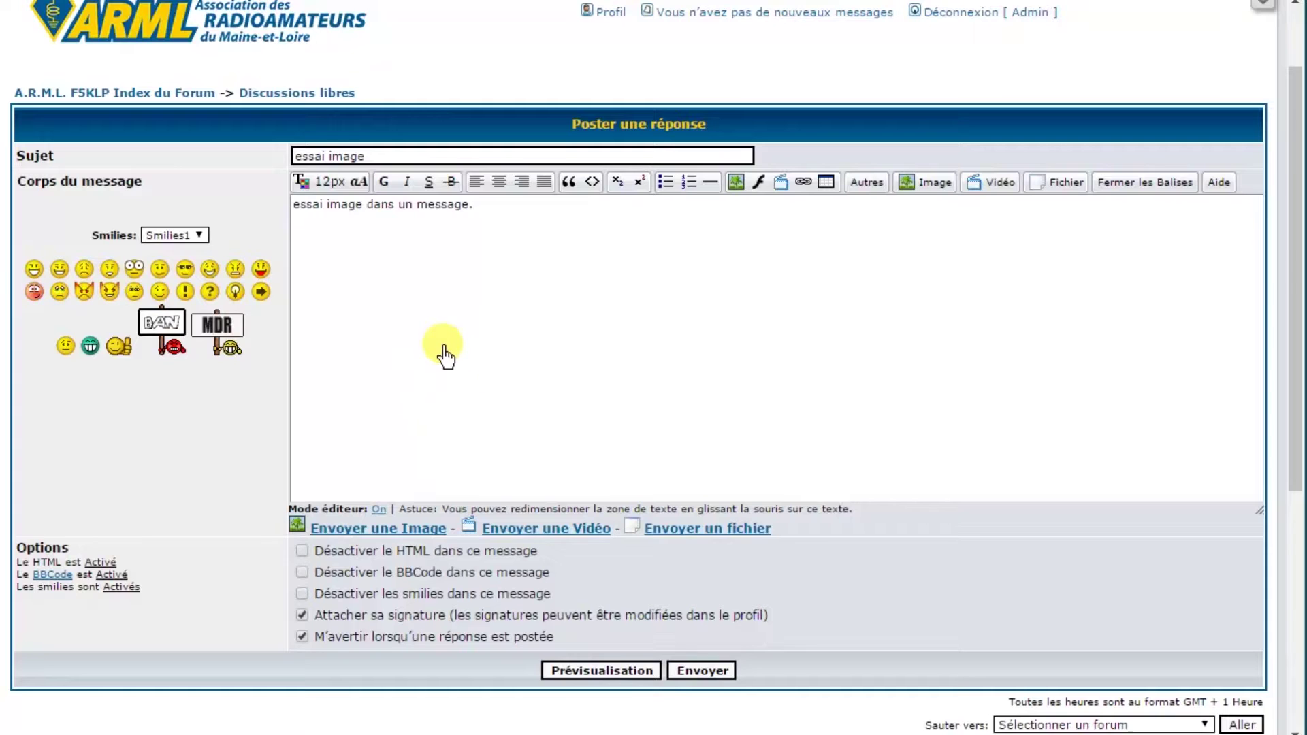
# - Start an image upload for the reply and choose the file "ARML logo small fond sombre vec.png"
pyautogui.click(368, 528)
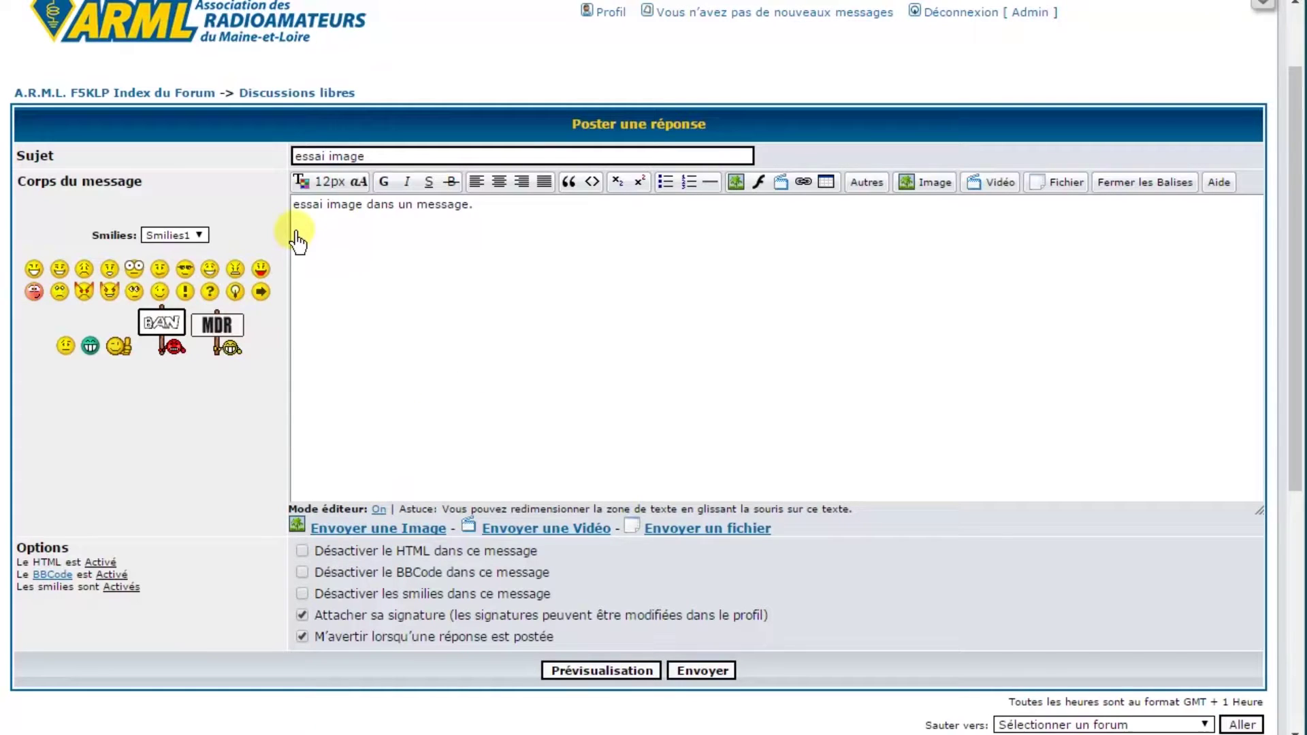
pyautogui.click(379, 535)
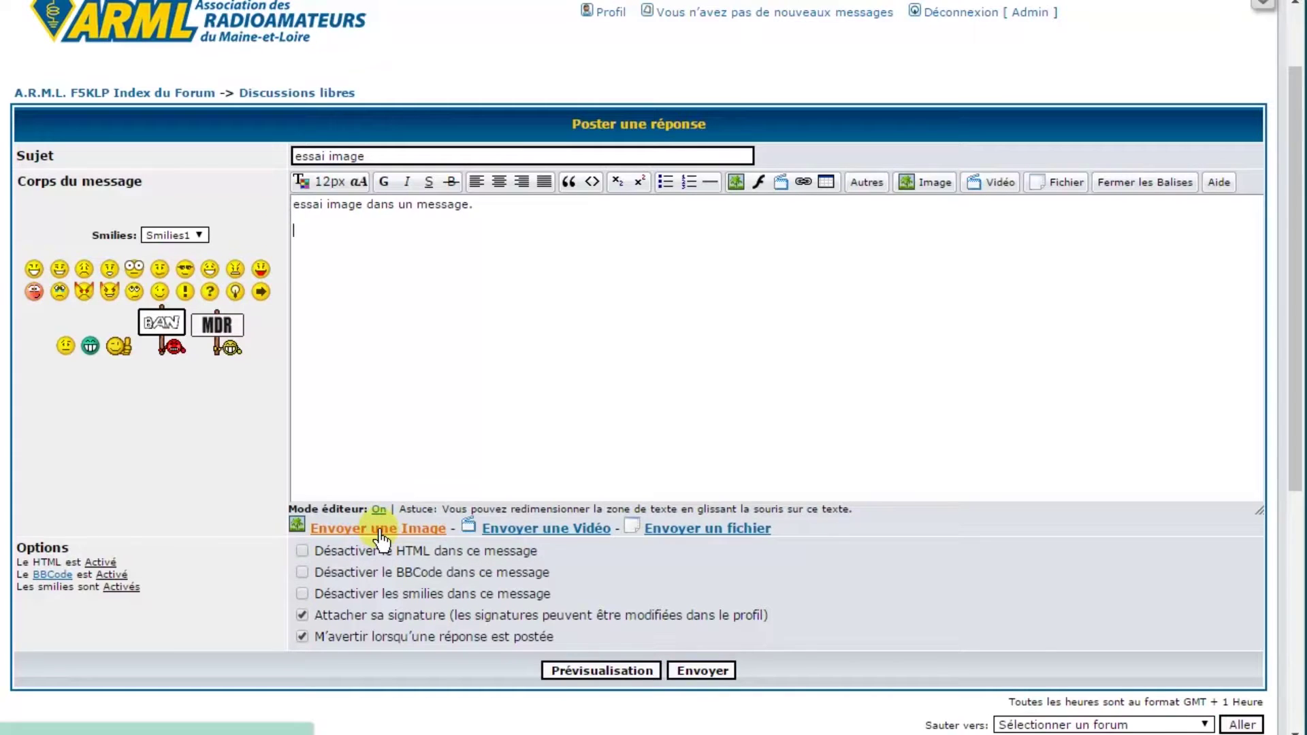
pyautogui.click(361, 534)
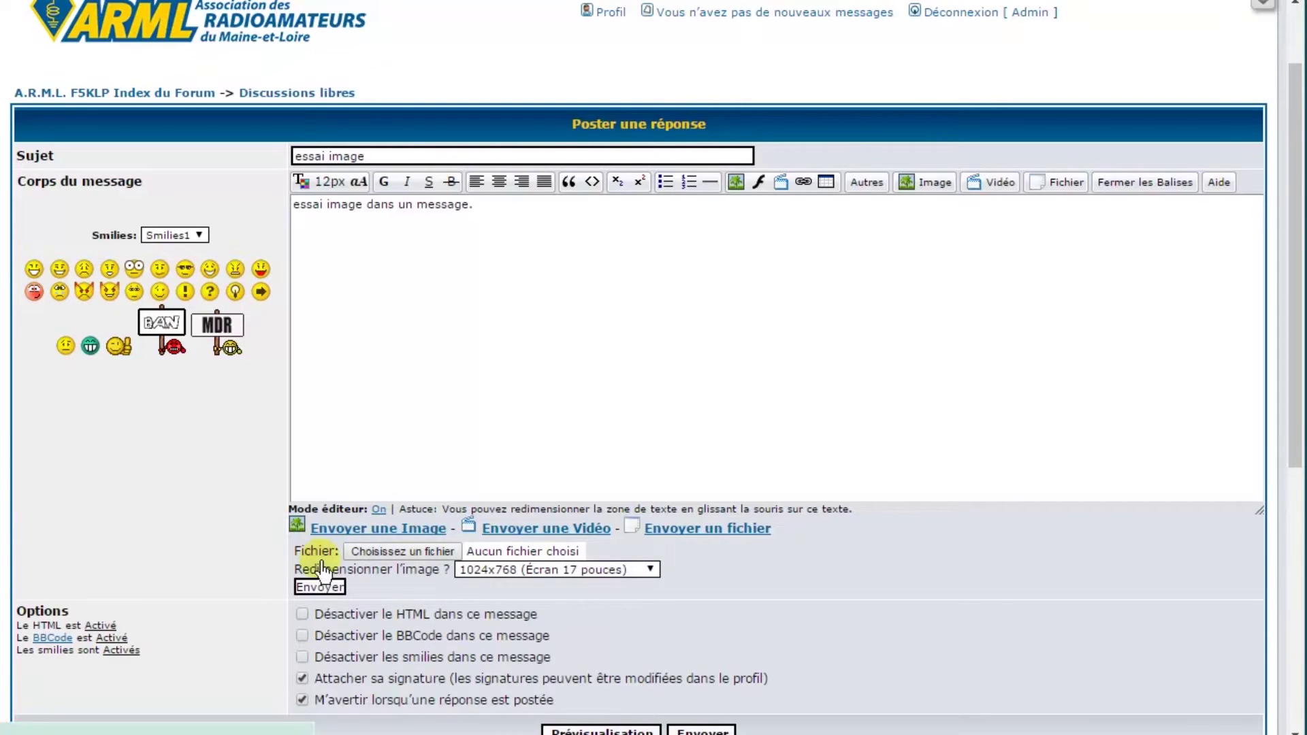
pyautogui.click(415, 563)
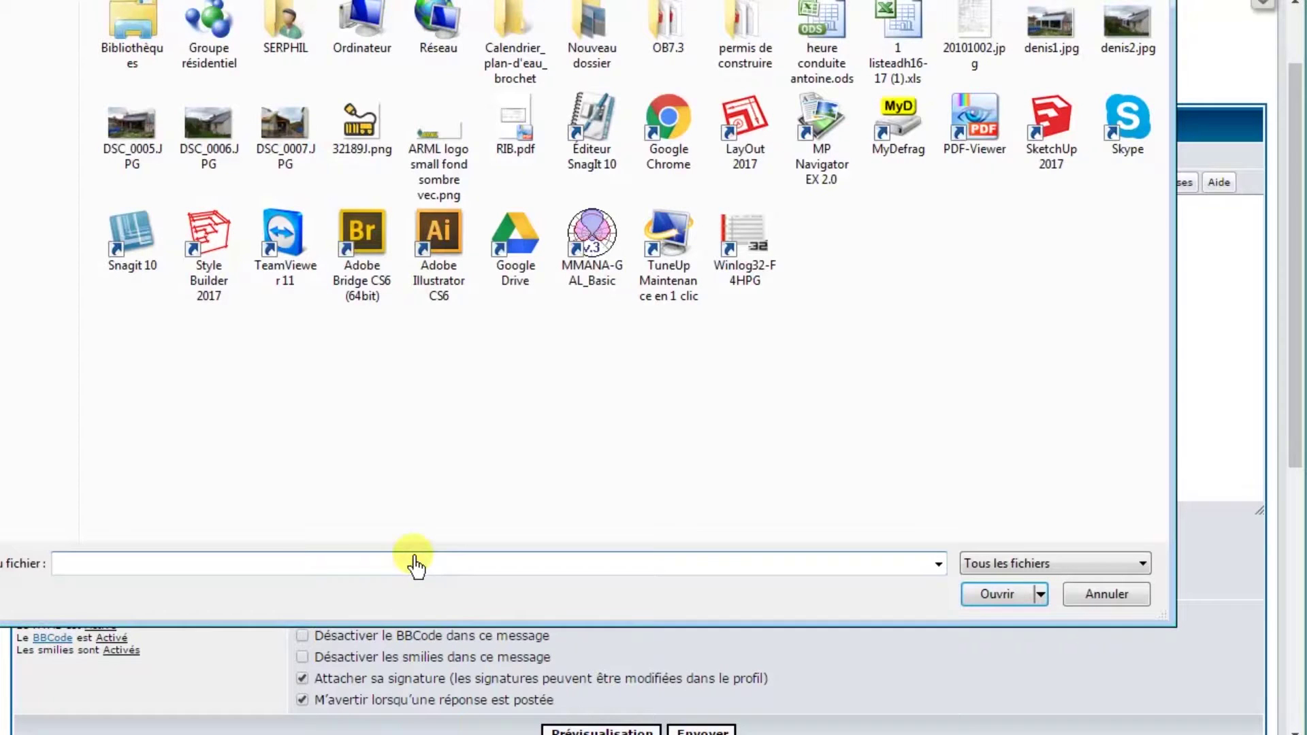
pyautogui.click(444, 141)
pyautogui.click(999, 595)
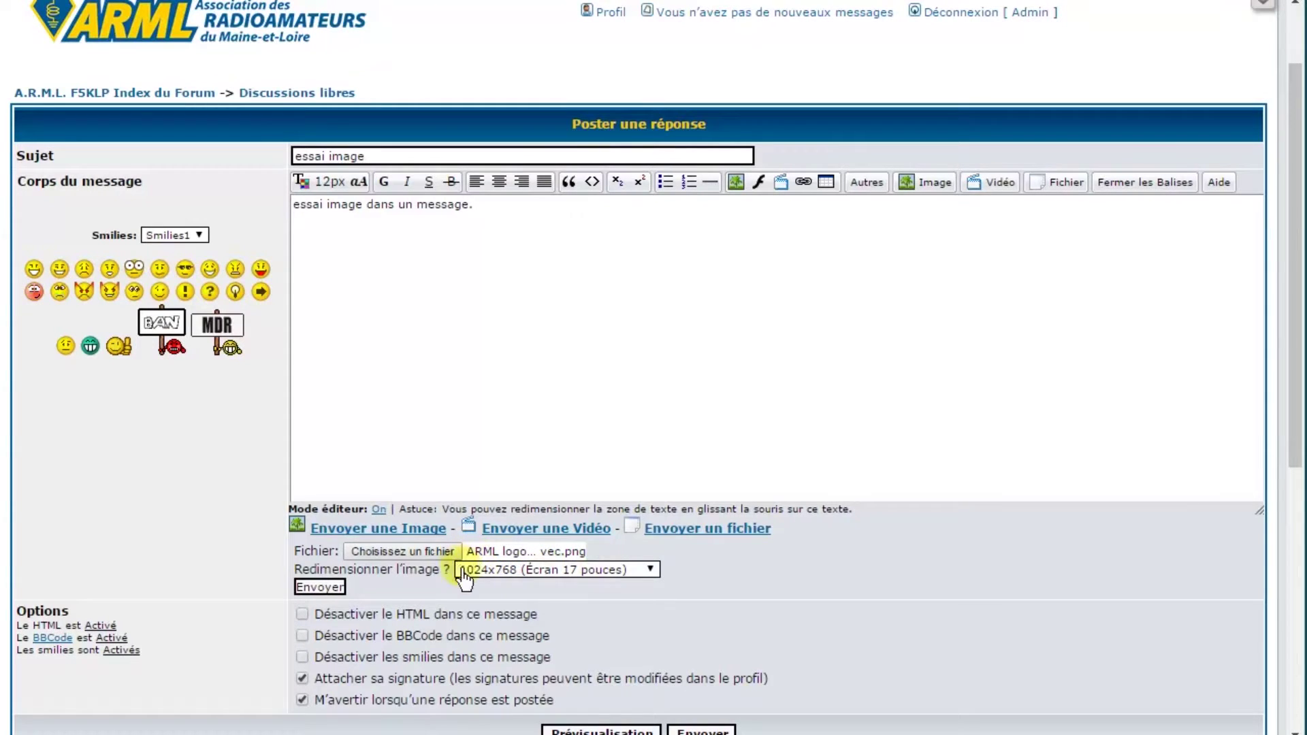
# - Set the image resizing to 640x480 (Forums) and upload the logo
pyautogui.click(650, 572)
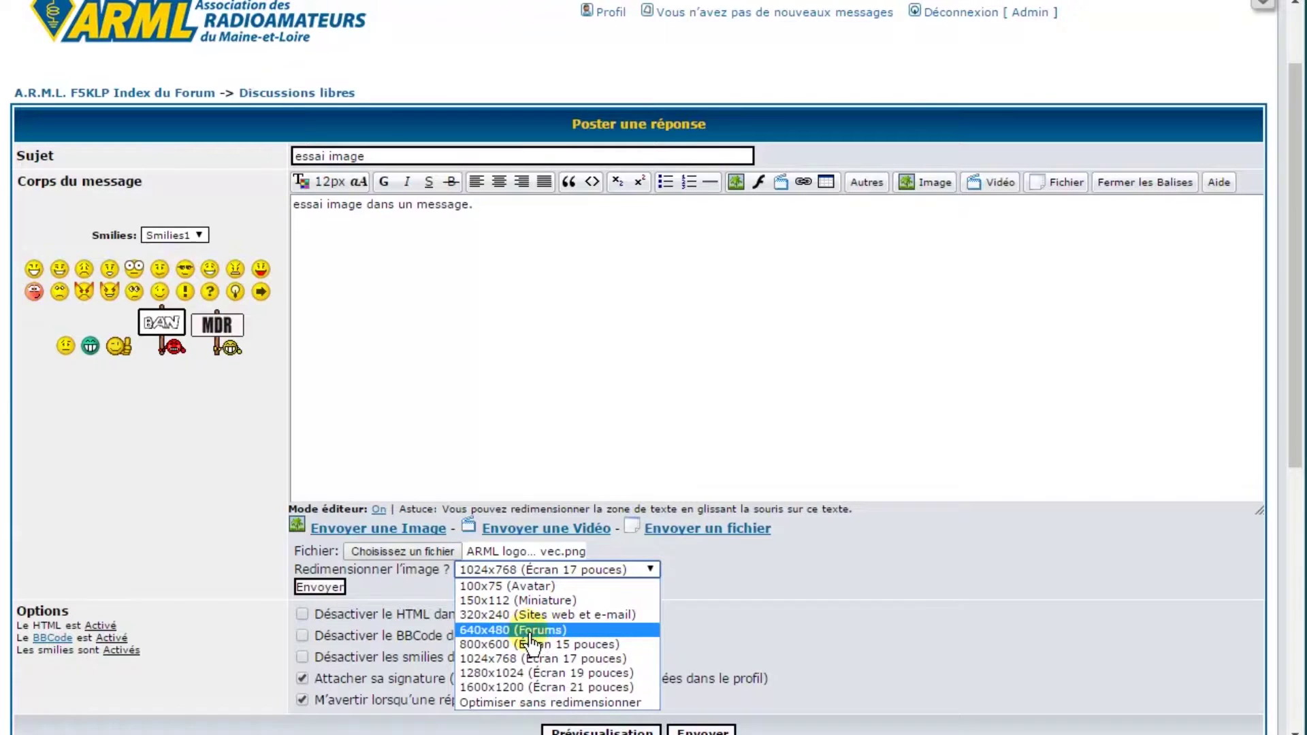
pyautogui.click(492, 632)
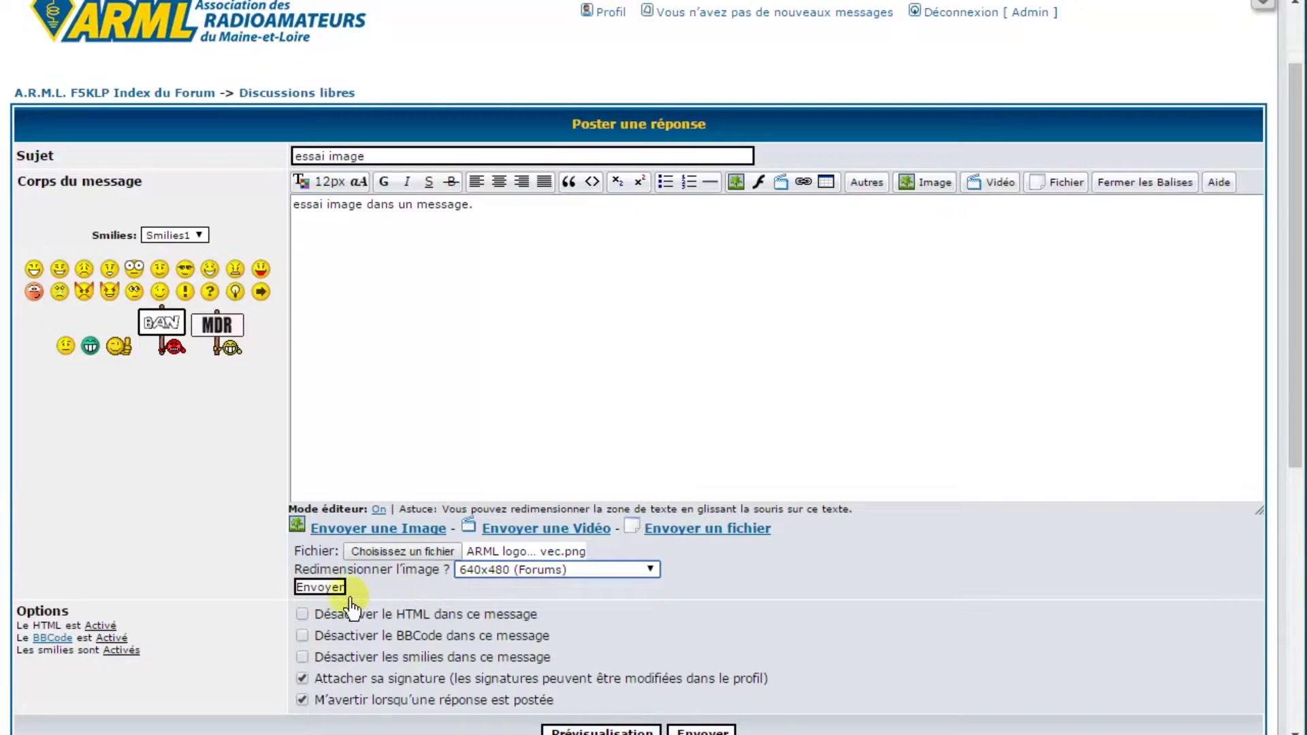
pyautogui.click(323, 589)
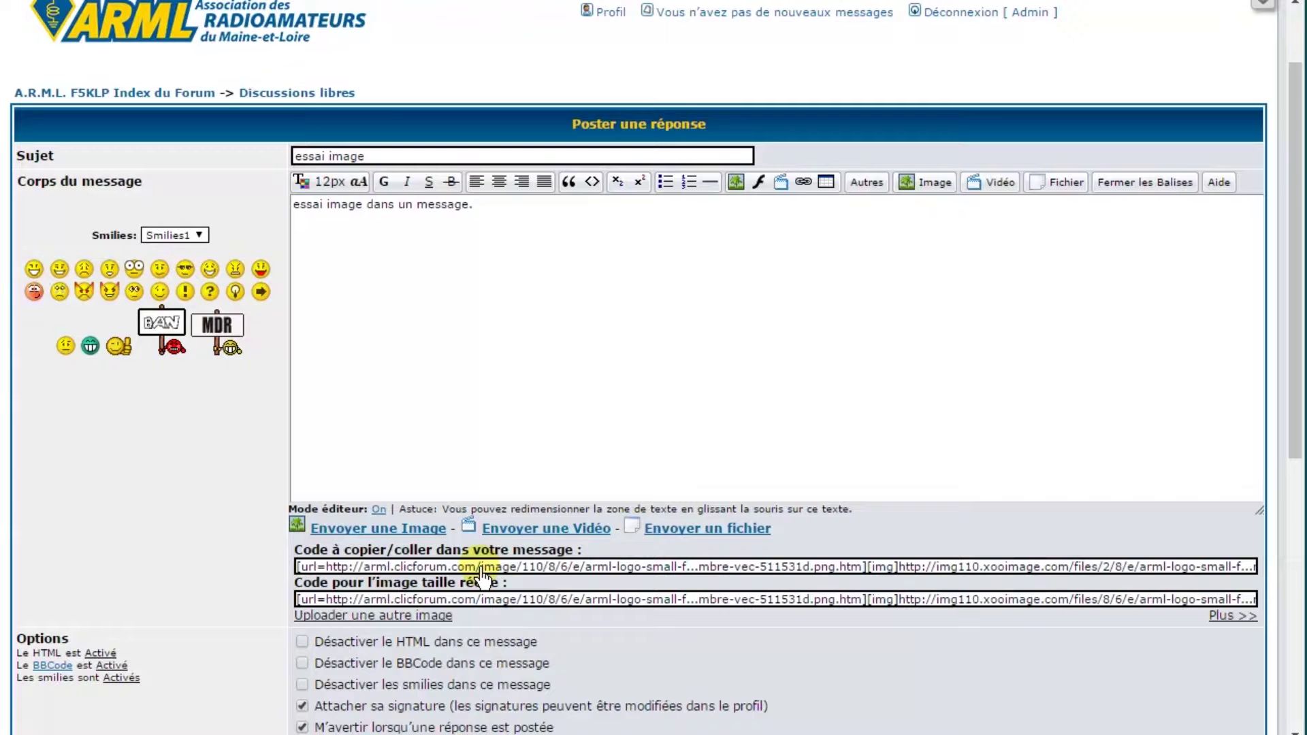
# - Copy the image's standard message code (Code à copier/coller dans votre message) and paste it below the message text
pyautogui.click(518, 599)
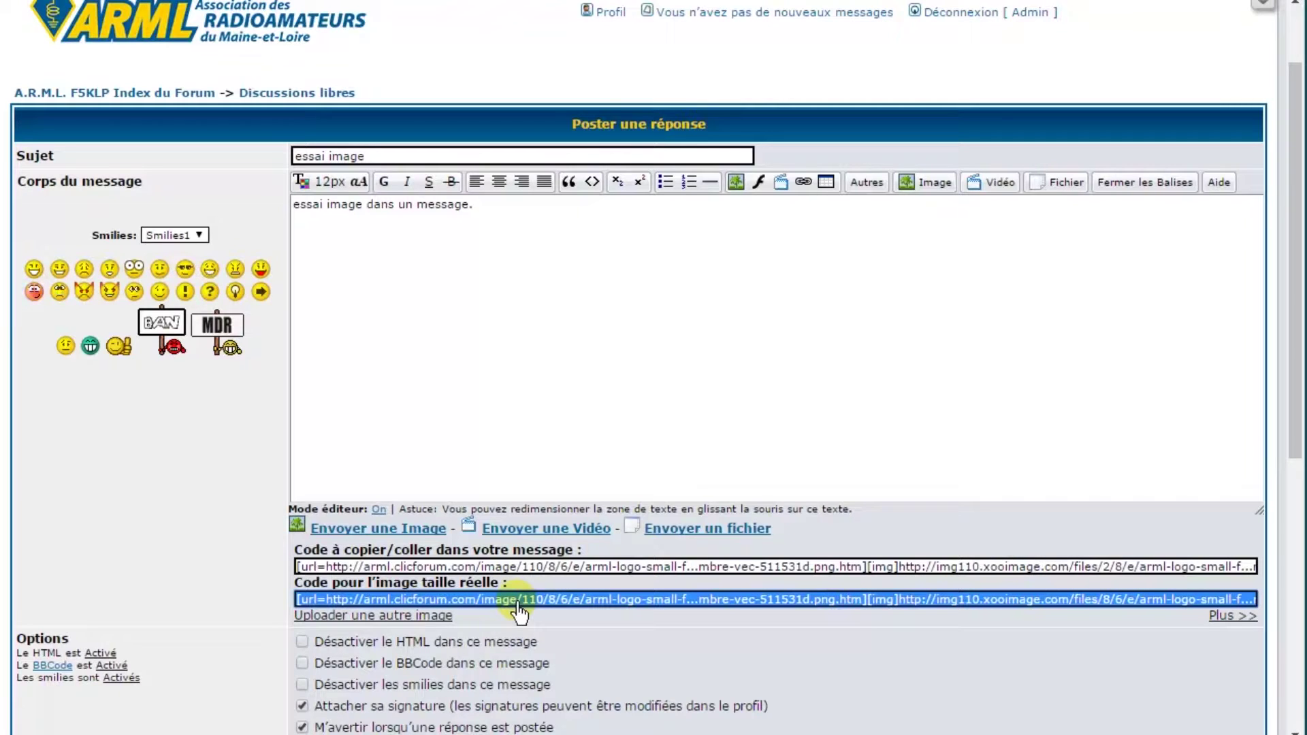
pyautogui.click(519, 567)
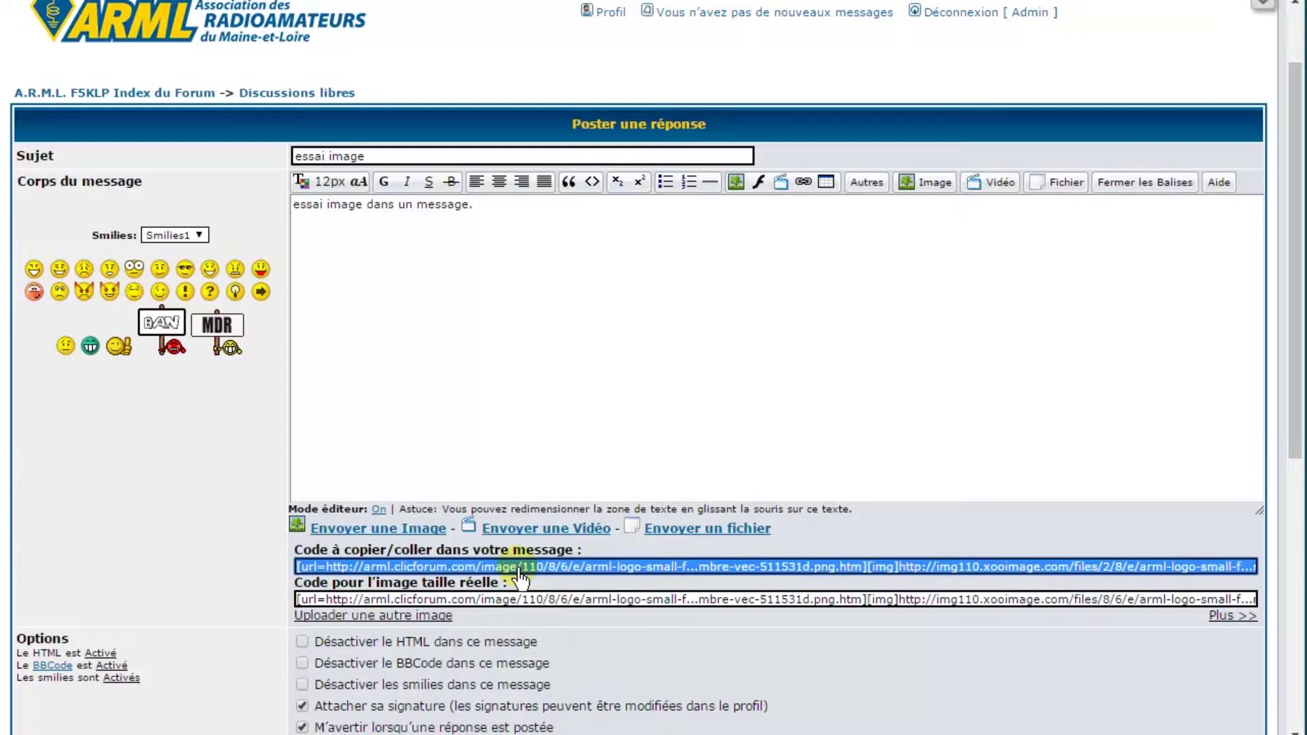
pyautogui.rightClick(519, 575)
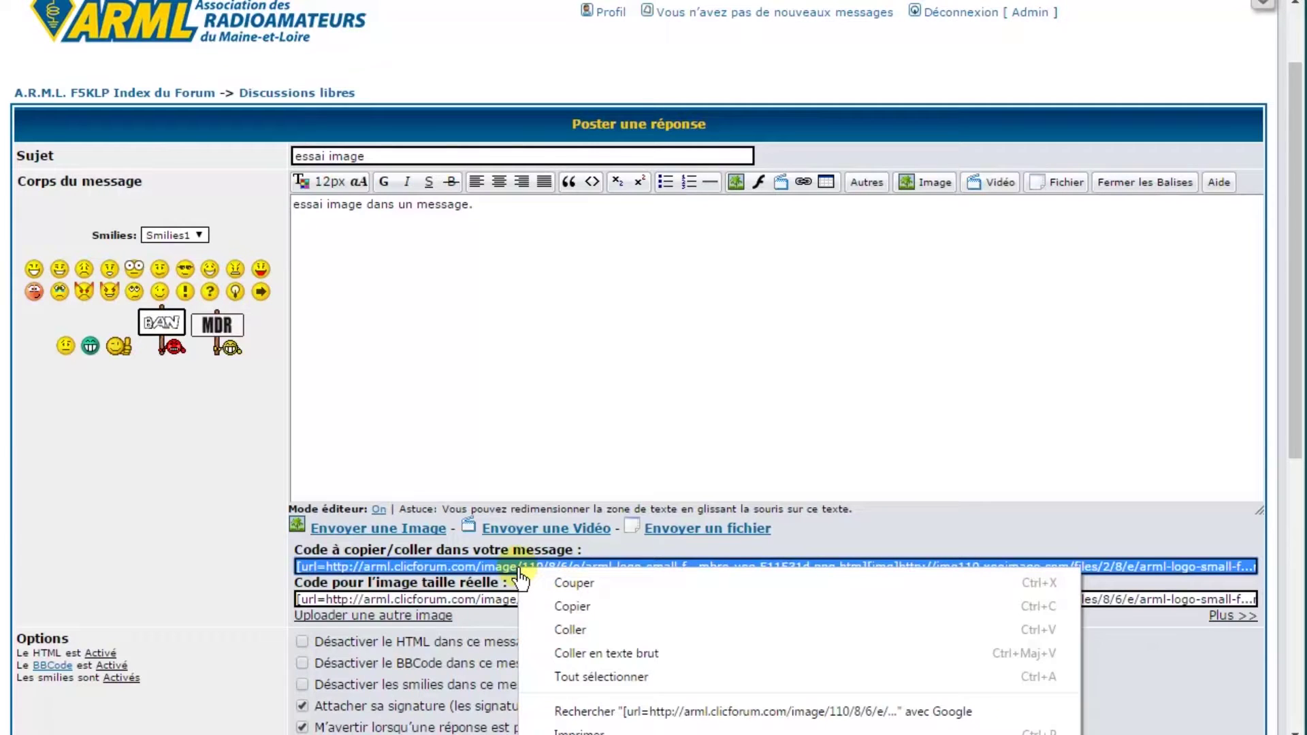
pyautogui.click(574, 613)
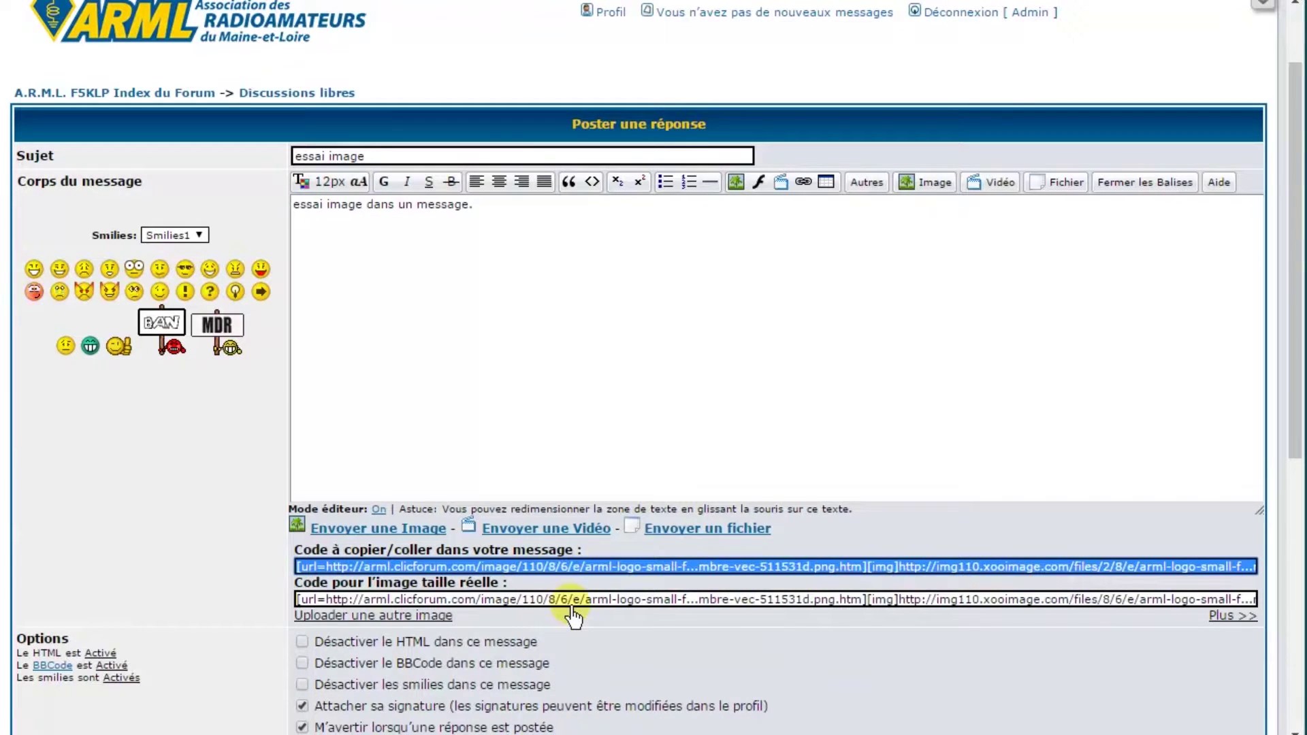
pyautogui.click(304, 249)
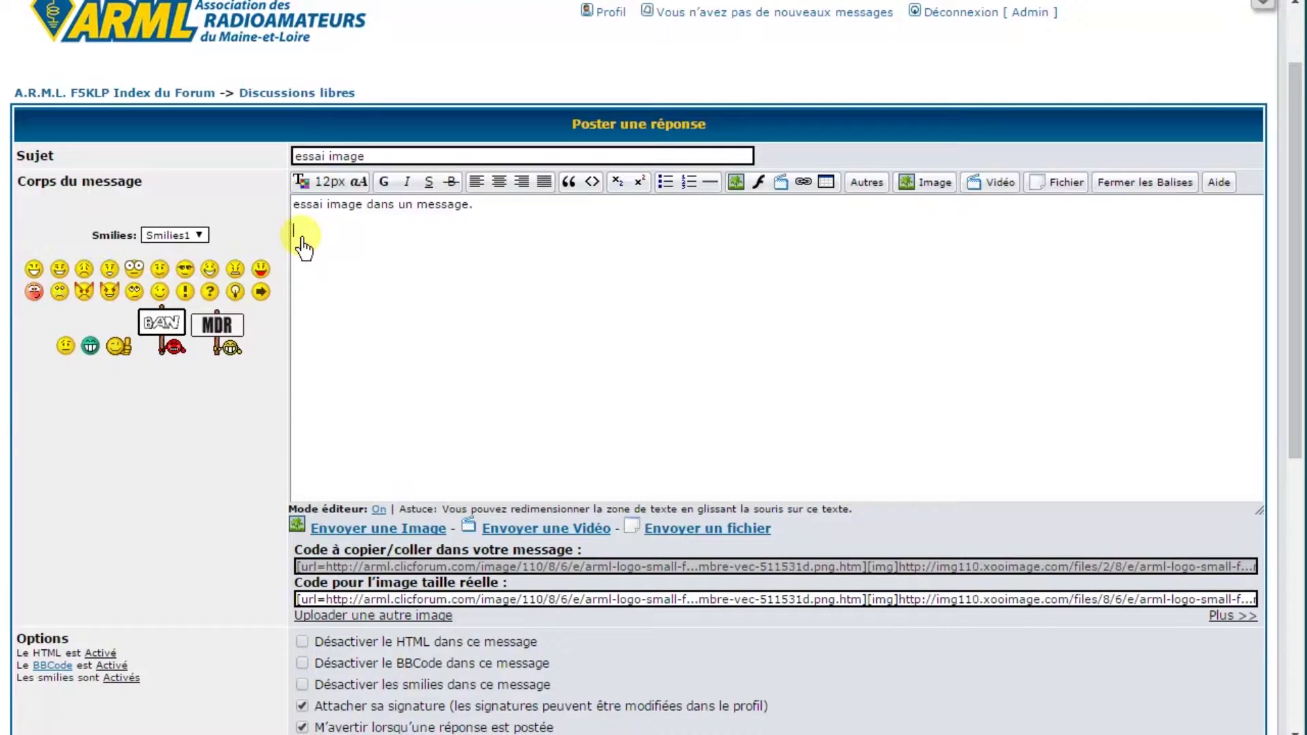
pyautogui.rightClick(304, 238)
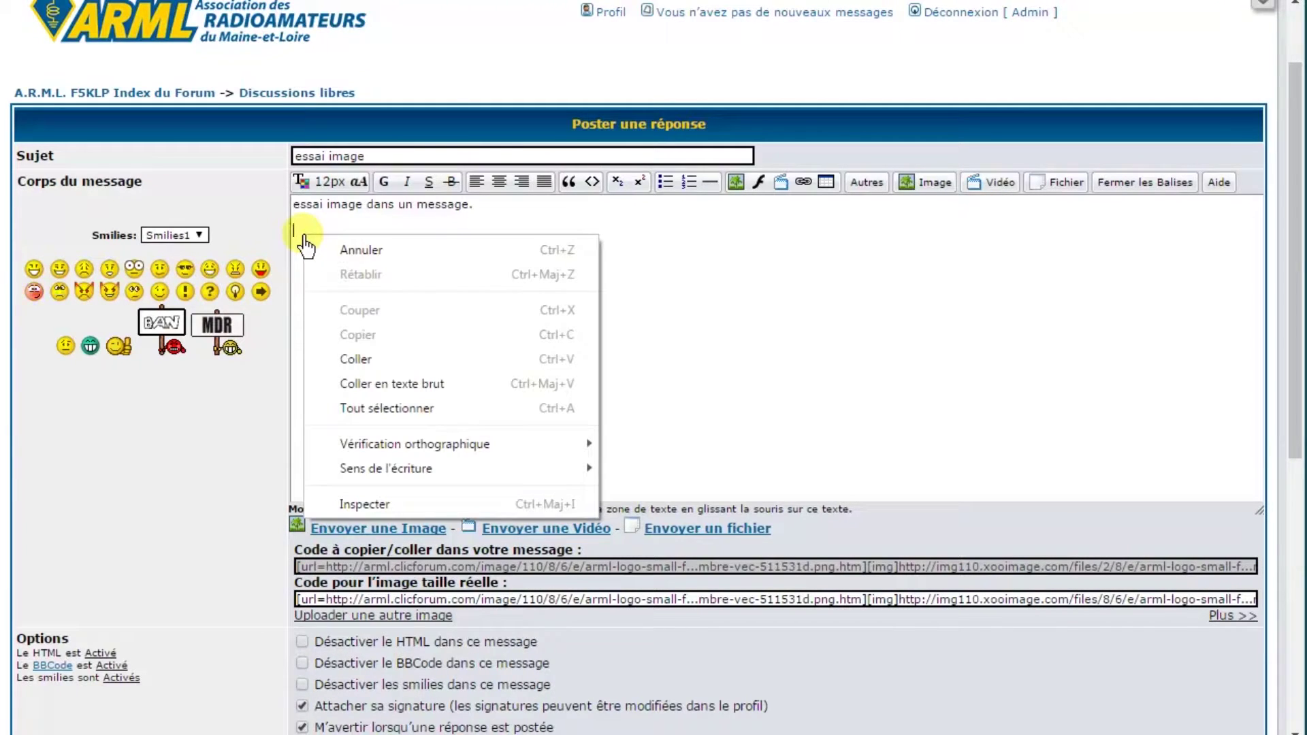
pyautogui.click(353, 360)
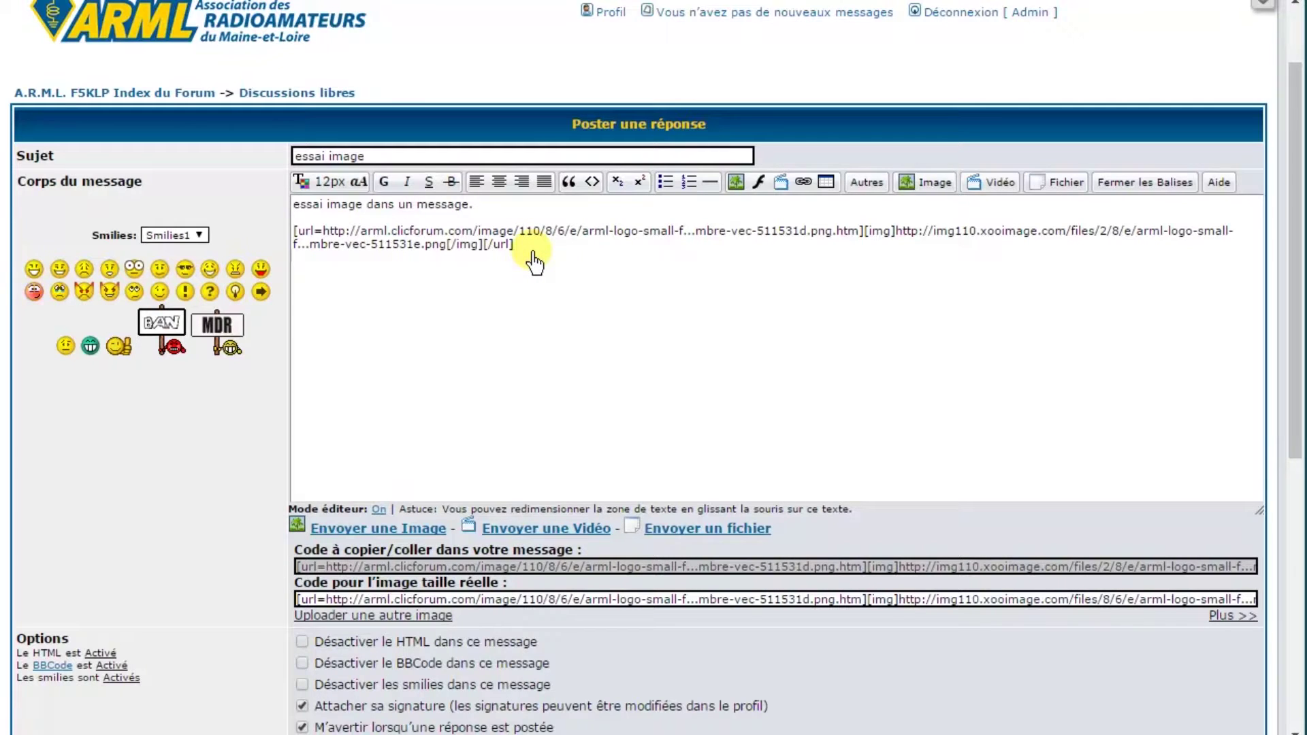
# - Copy the full-size image code (Code pour l'image taille réelle) and paste it below the first image code
pyautogui.click(613, 599)
pyautogui.hotkey('ctrl', 'c')
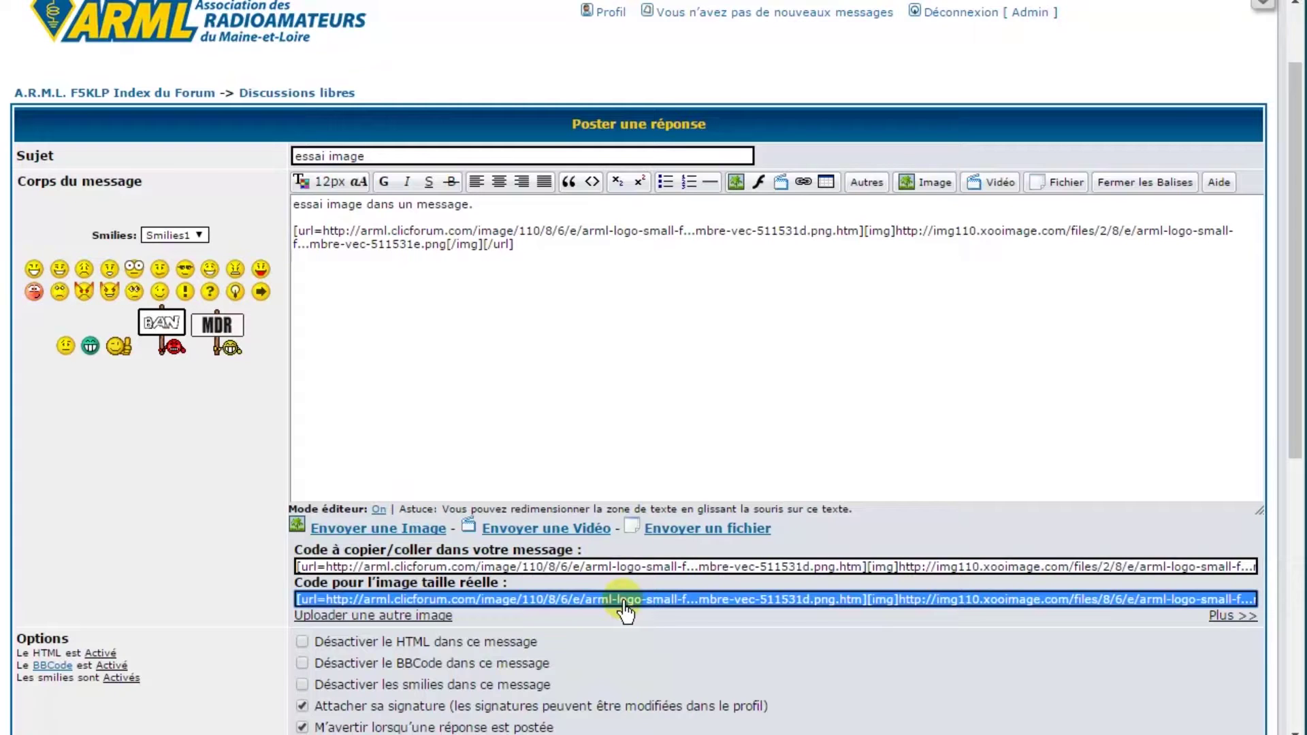
pyautogui.rightClick(625, 610)
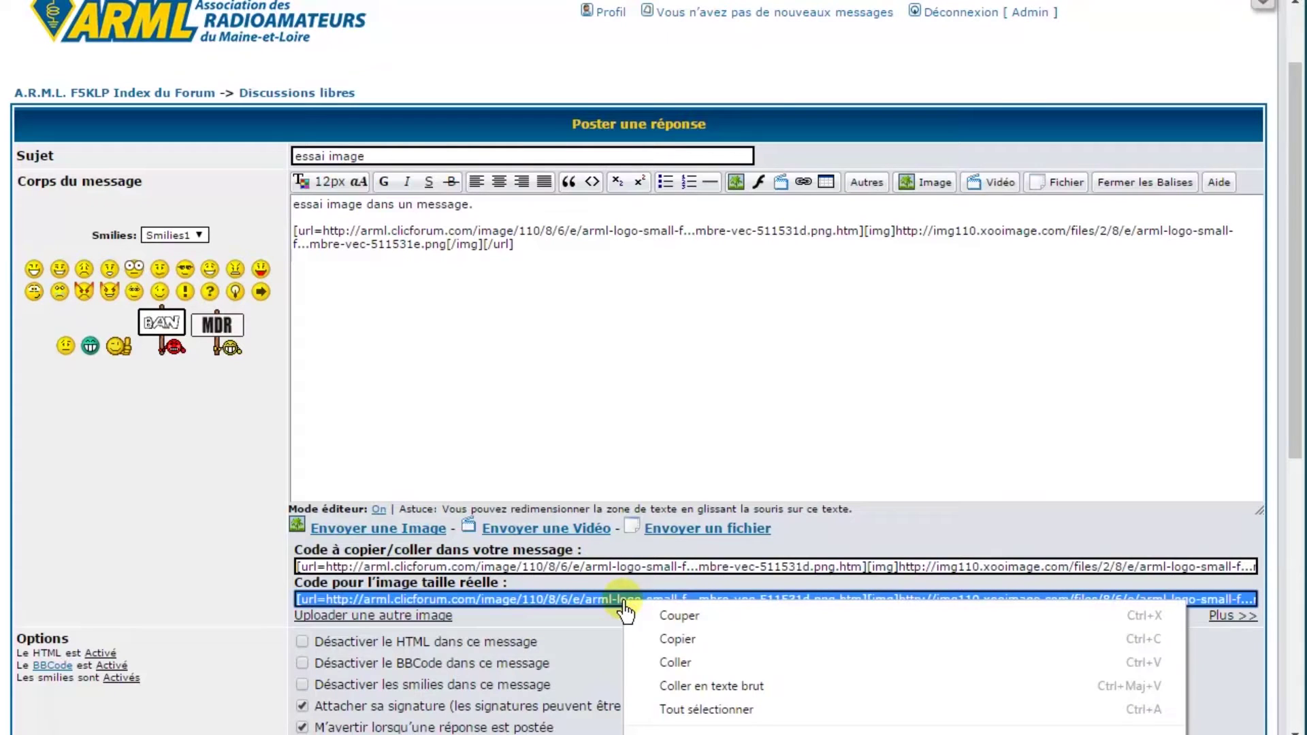
pyautogui.click(677, 640)
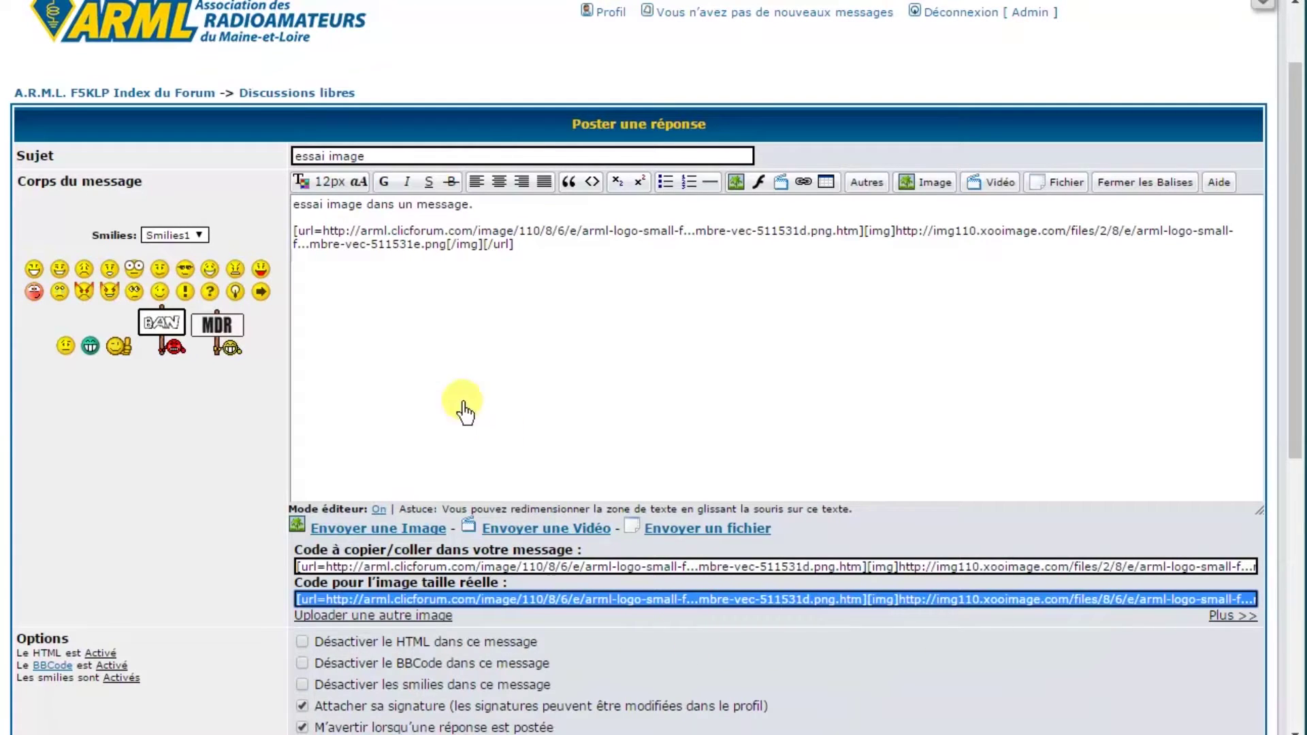
pyautogui.click(304, 282)
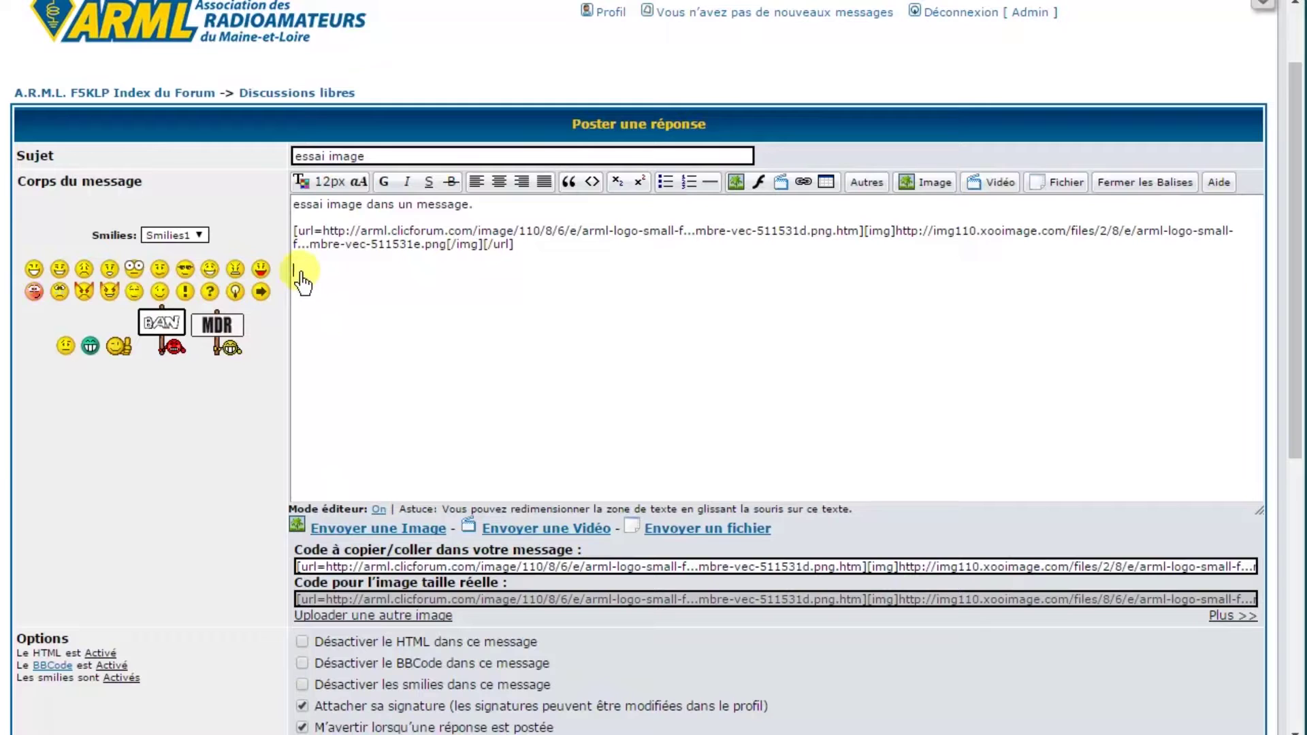
pyautogui.rightClick(305, 273)
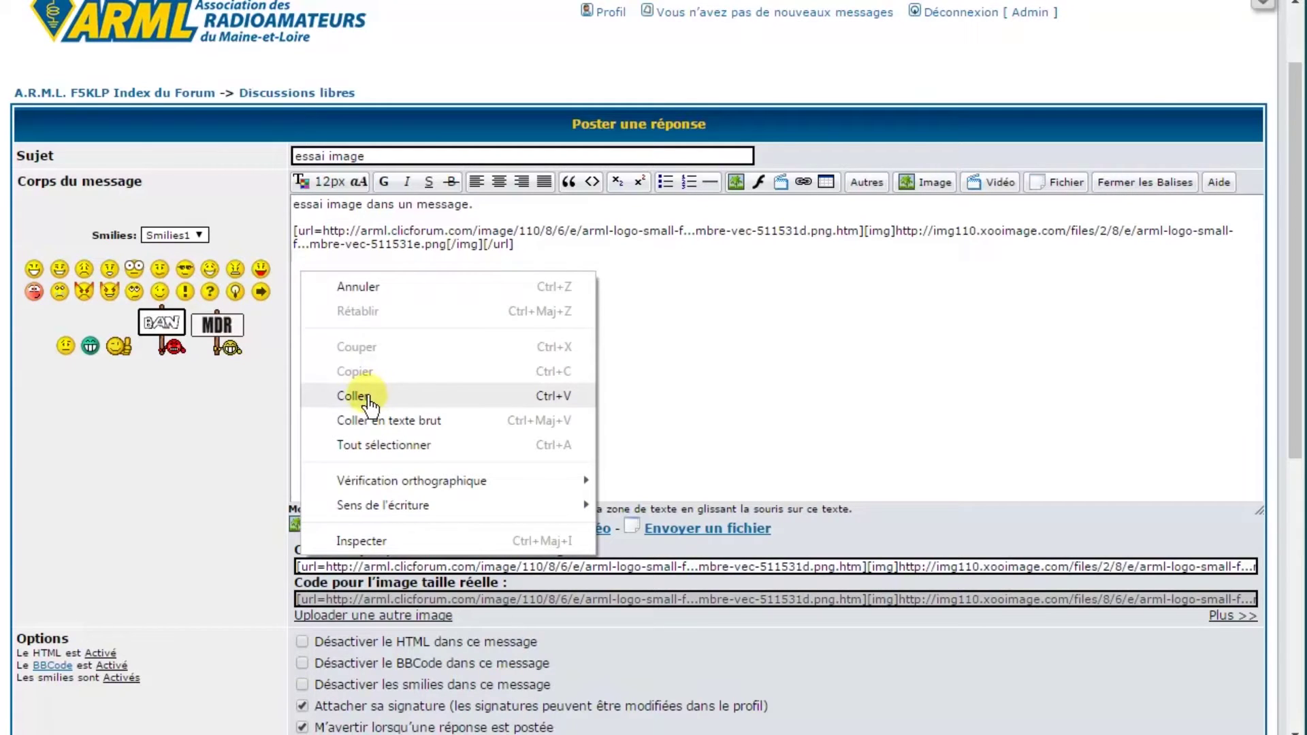
pyautogui.click(356, 391)
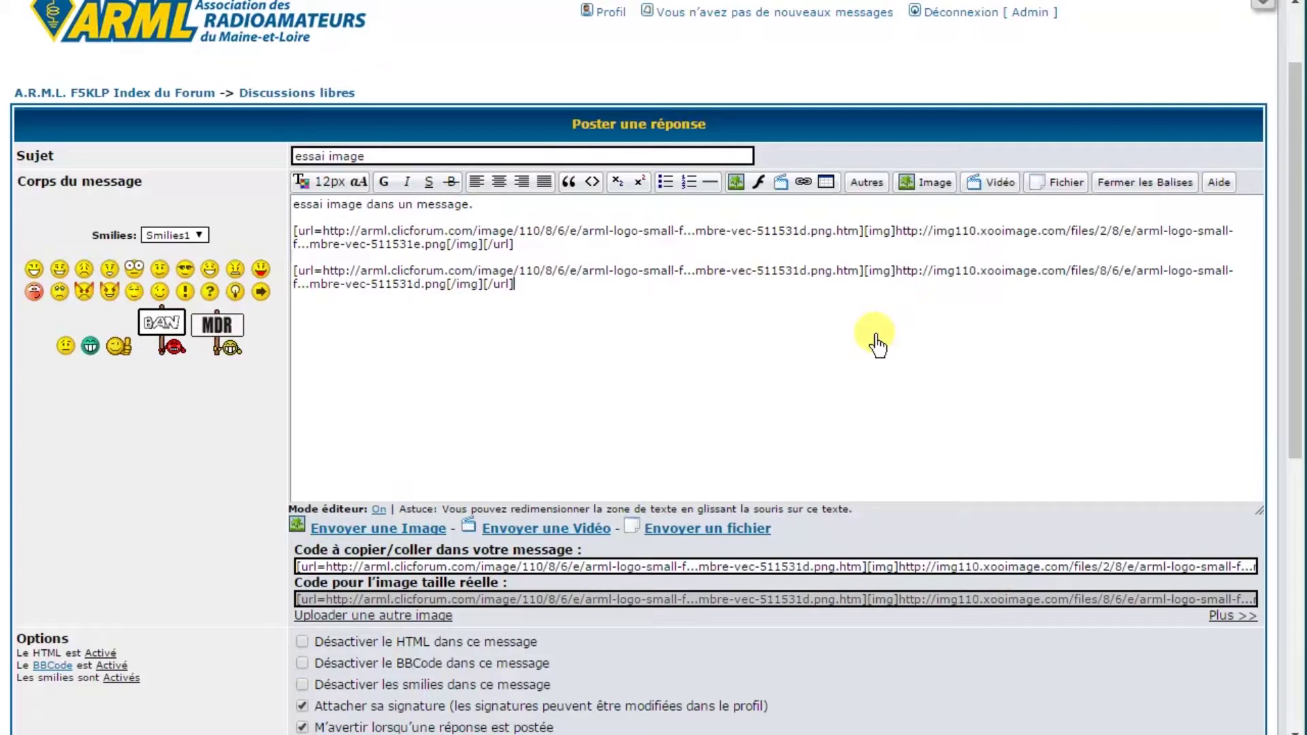
# - Preview the reply and check how both image versions appear in the message
pyautogui.scroll(-5, 876, 344)
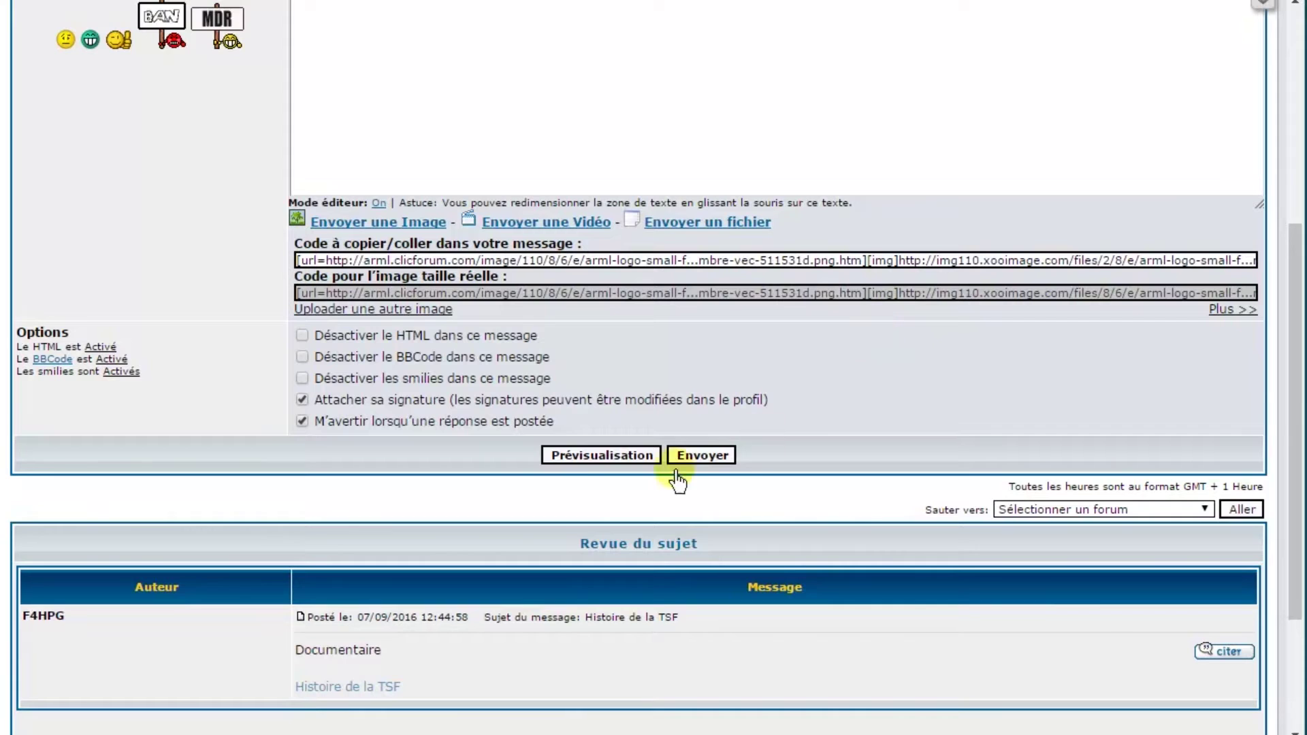
pyautogui.click(603, 455)
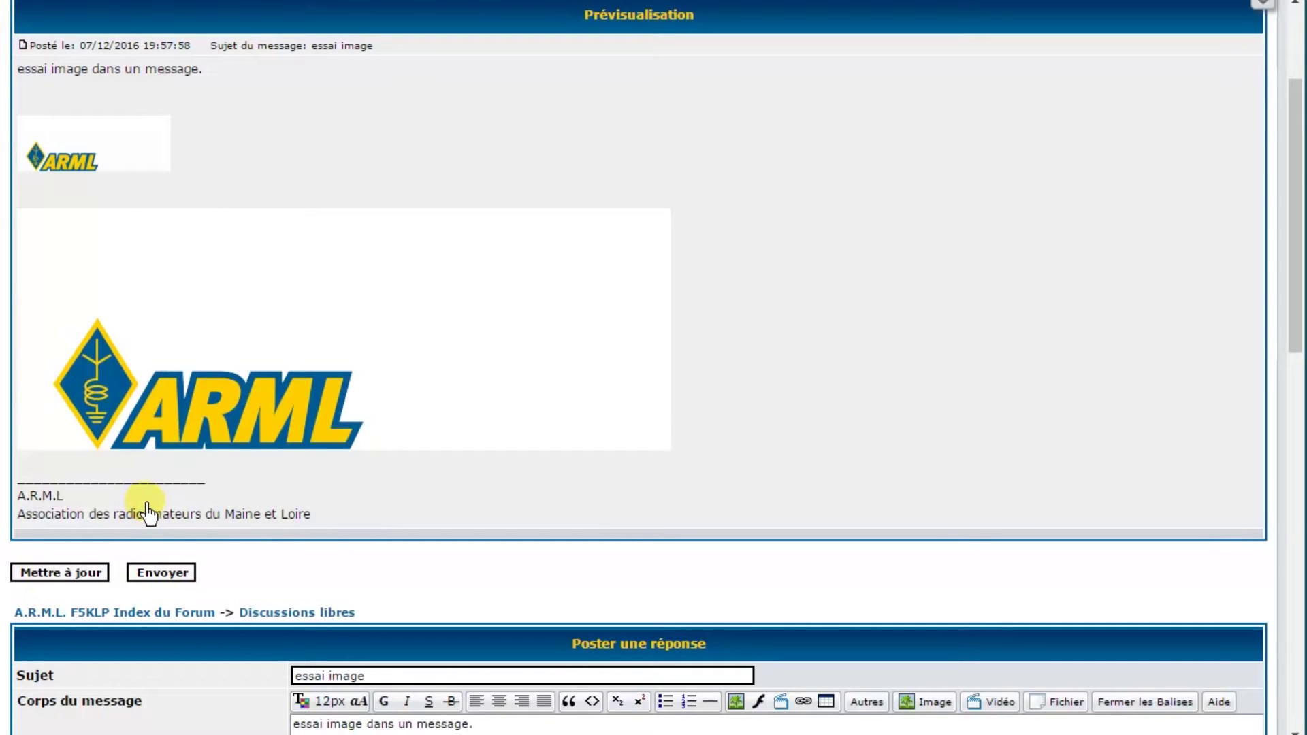
pyautogui.scroll(-10, 578, 494)
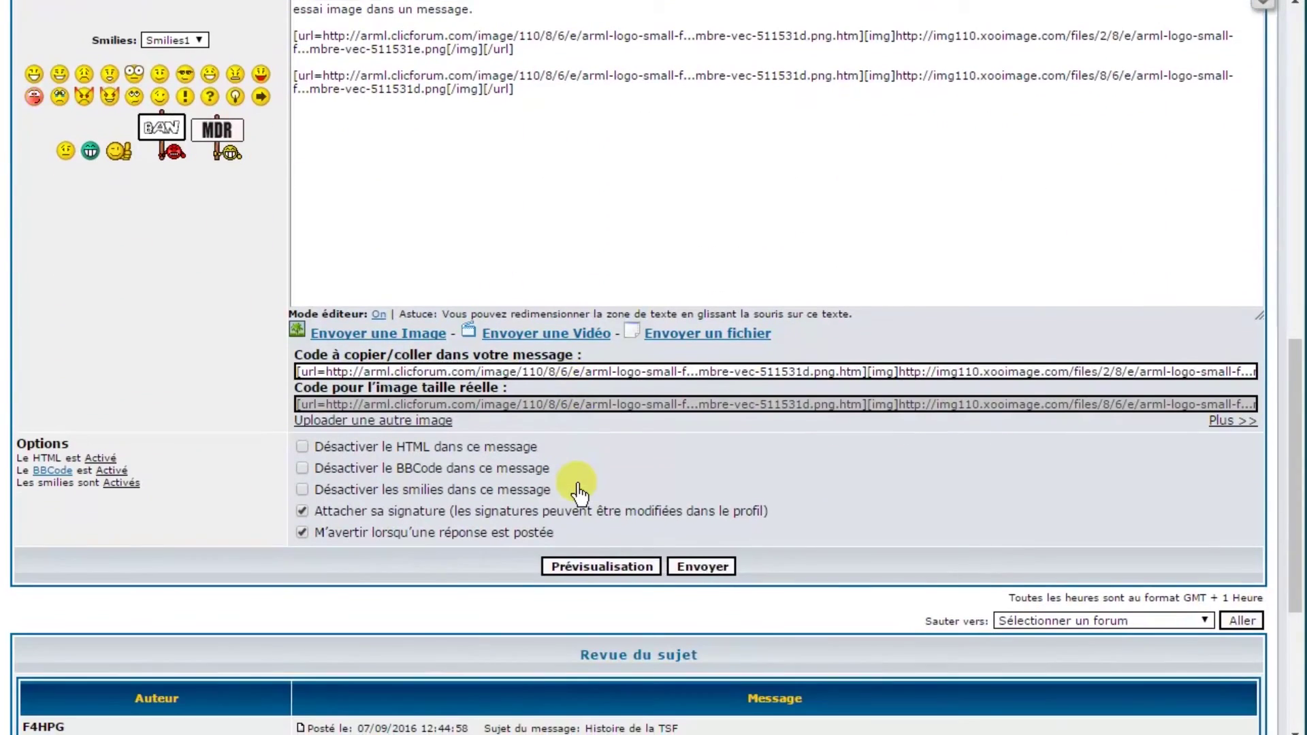
pyautogui.scroll(7, 578, 494)
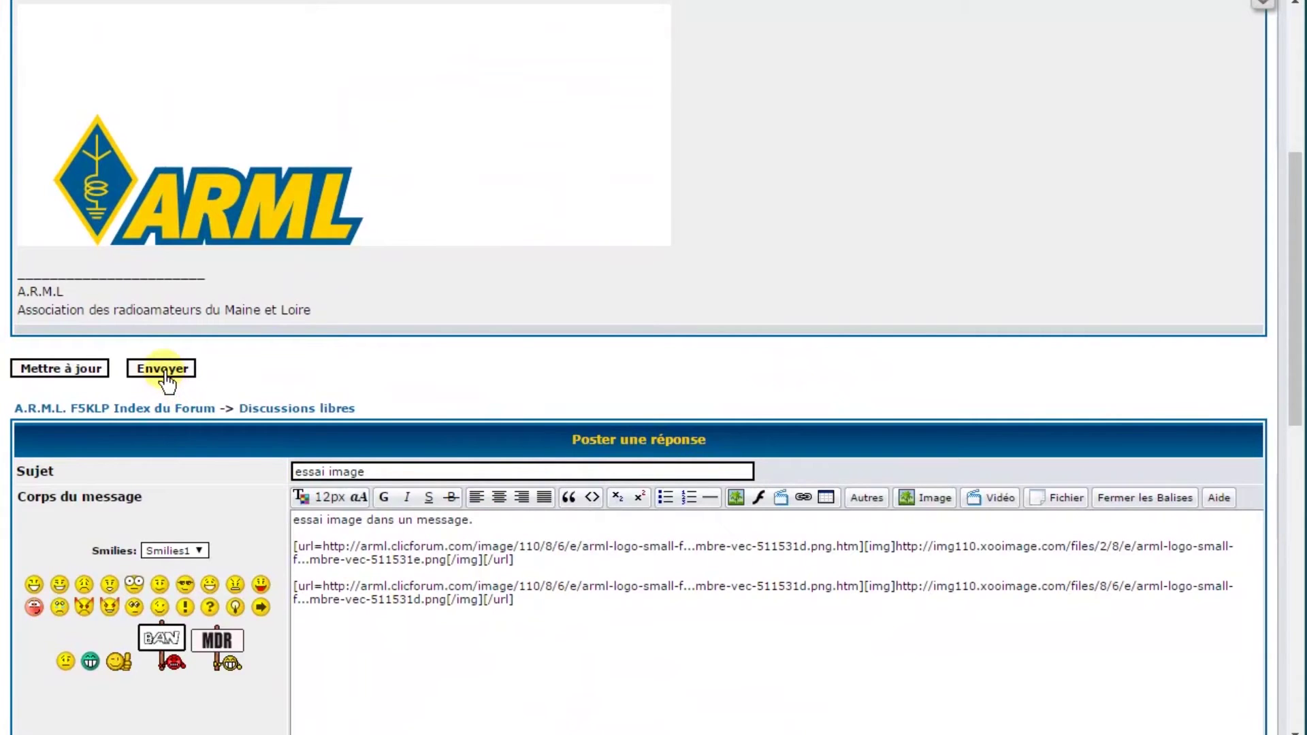
pyautogui.scroll(-7, 374, 423)
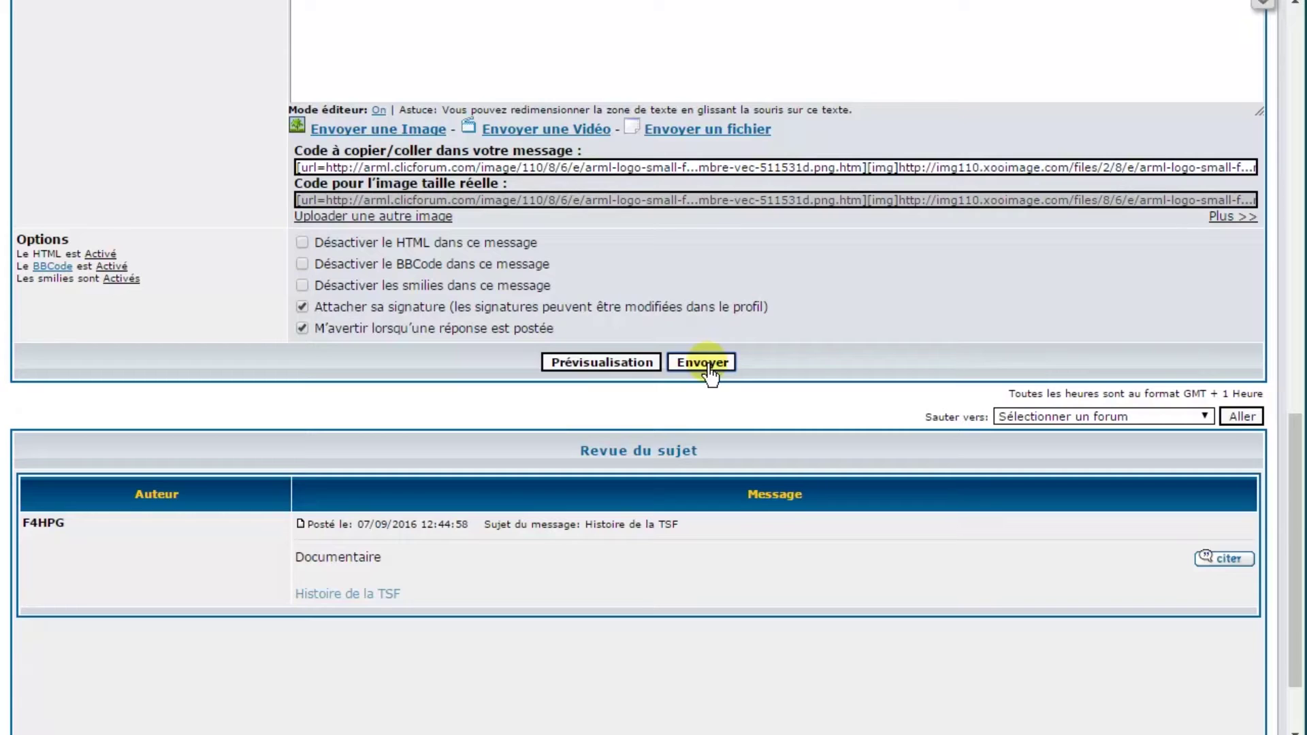
# - Submit the reply and check the published message with both ARML logo images in the Histoire de la TSF topic
pyautogui.click(703, 362)
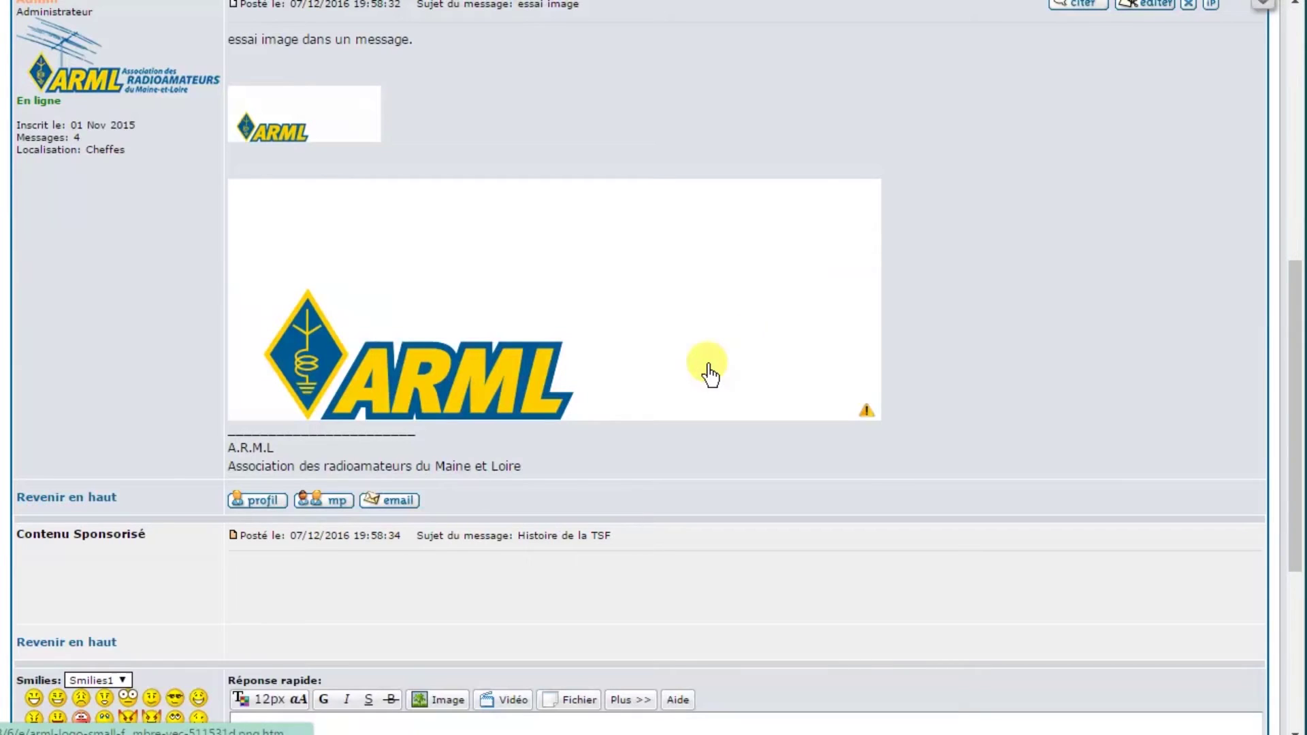
pyautogui.scroll(10, 1027, 306)
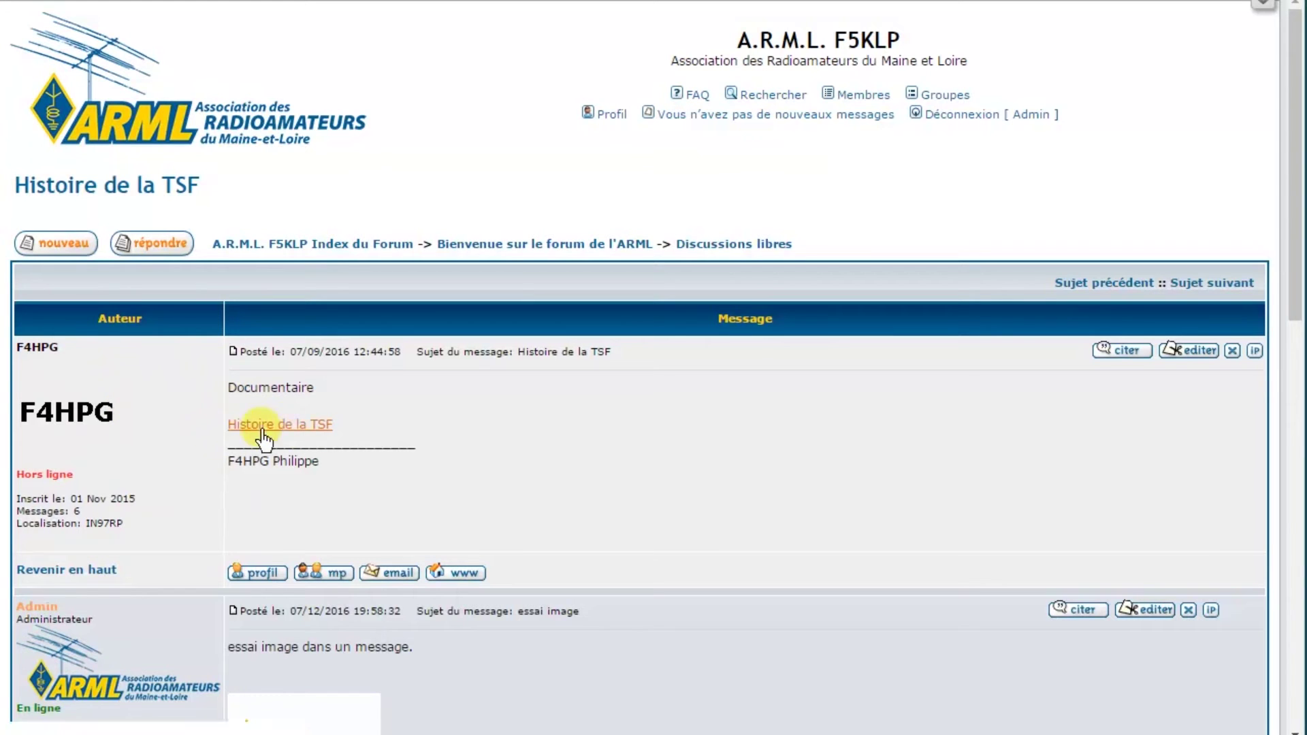
pyautogui.scroll(-4, 467, 443)
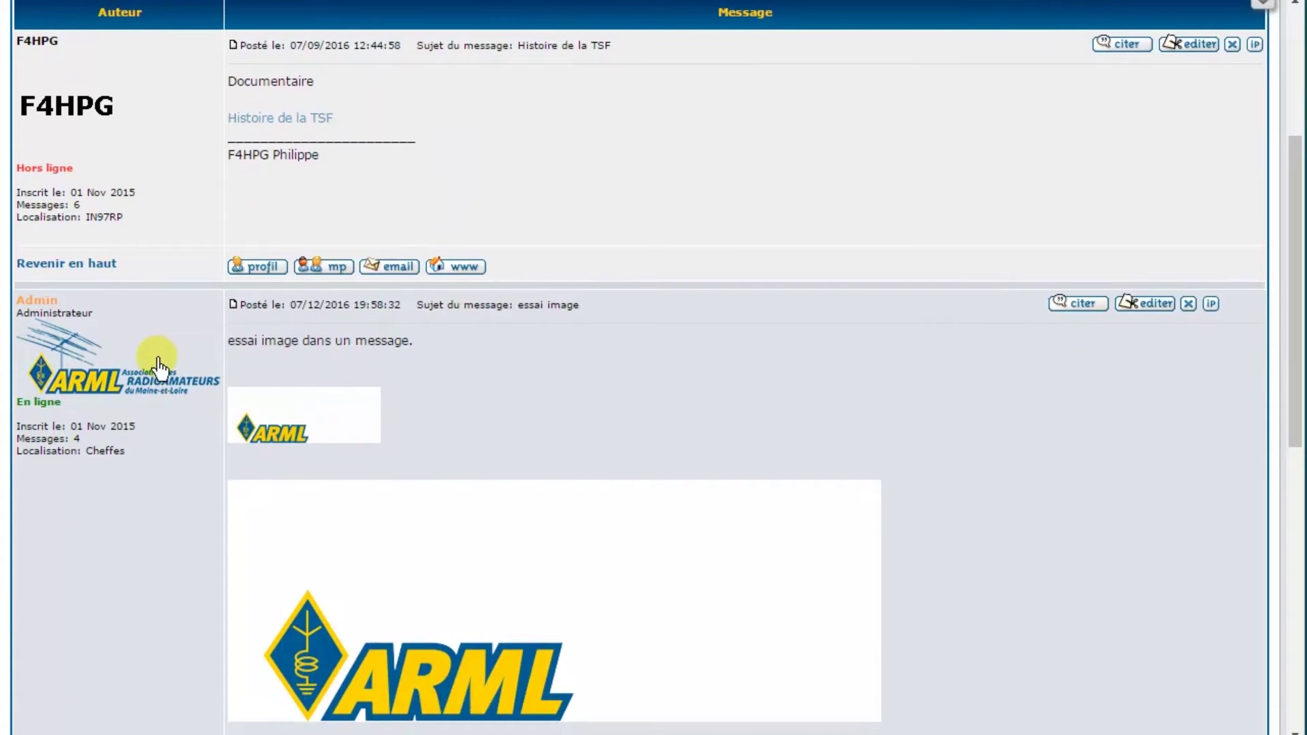
pyautogui.scroll(-3, 160, 375)
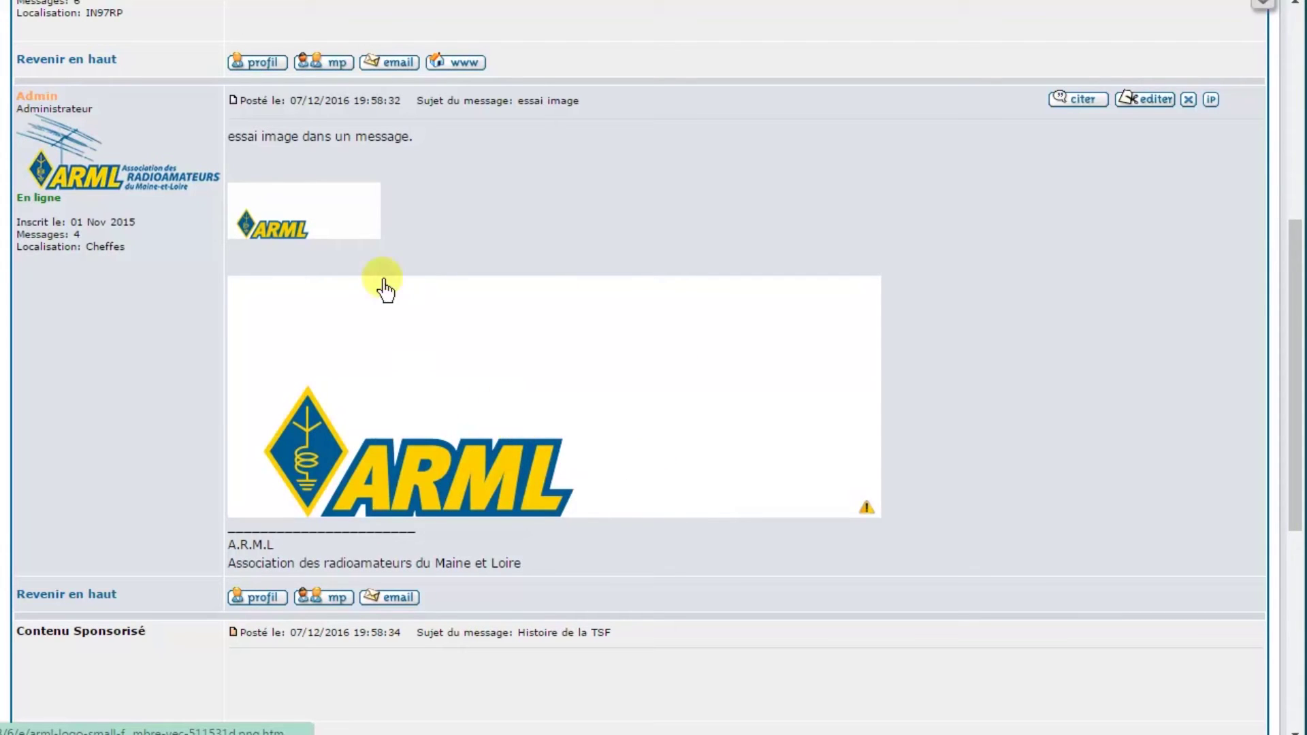
# - Check the links of the posted thumbnail and full-size logo by opening the image's xooimage hosting page, and return to the topic
pyautogui.click(300, 220)
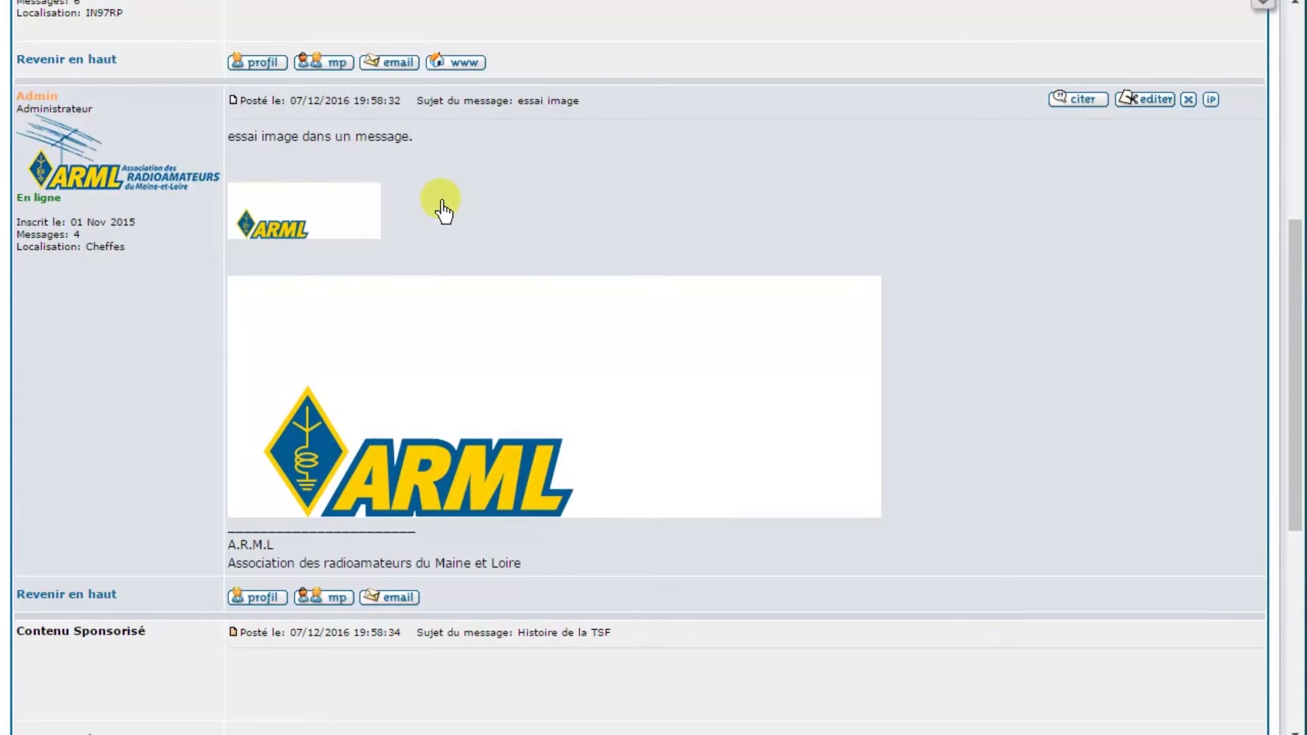
pyautogui.click(535, 392)
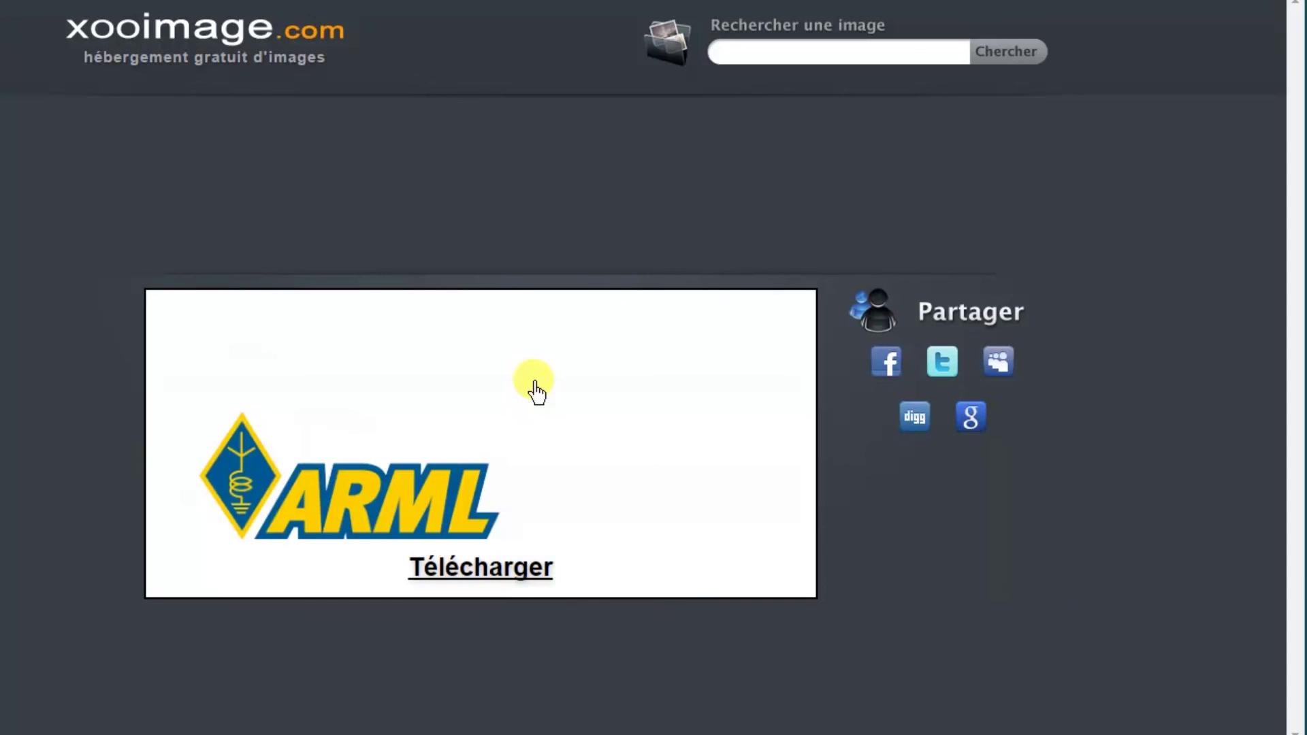
pyautogui.hotkey('alt', 'Left')
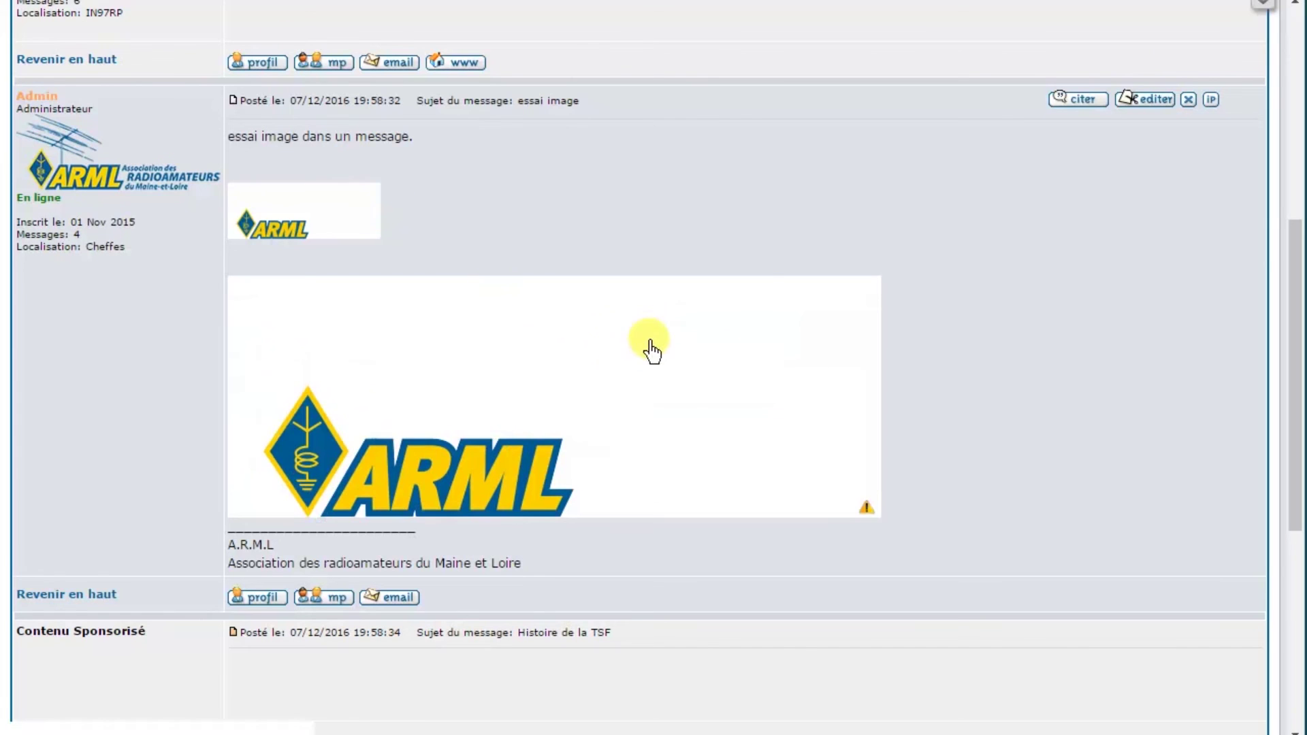